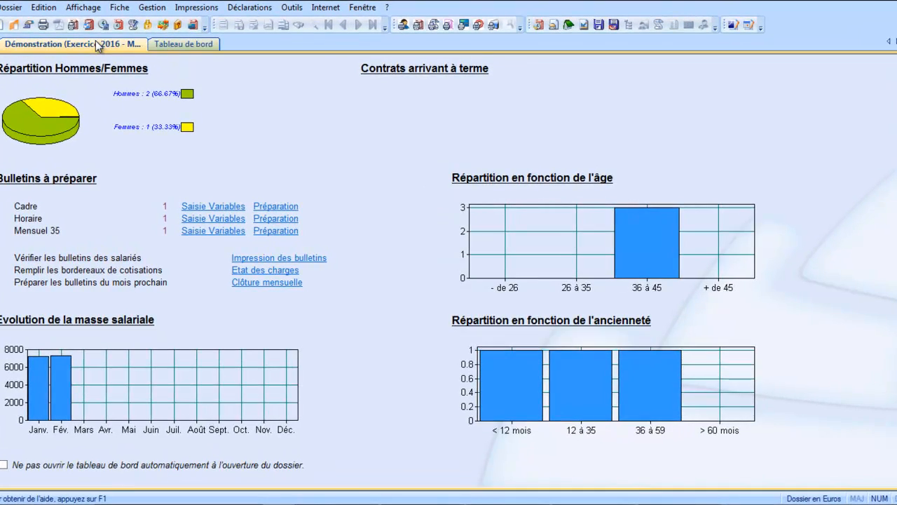
Step: Open the entry and exit details in the record of the first listed employee's contract
left_click(95, 40)
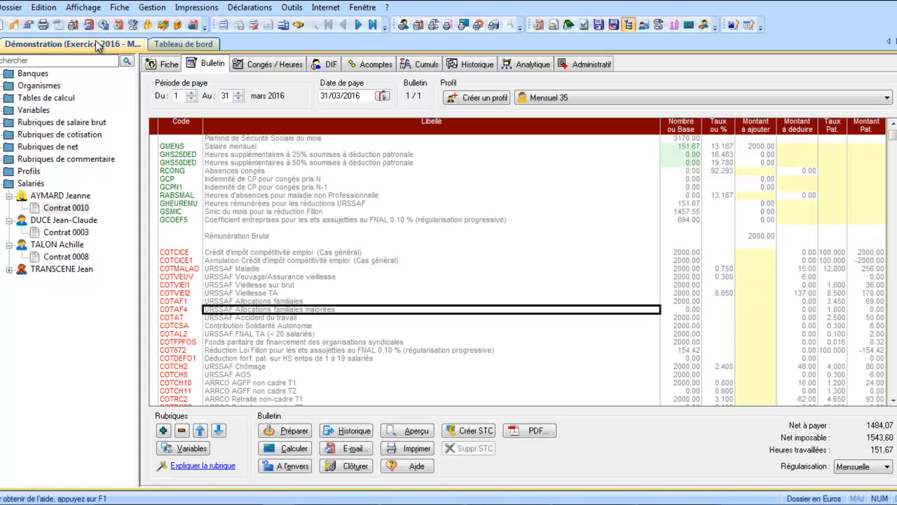
left_click(59, 209)
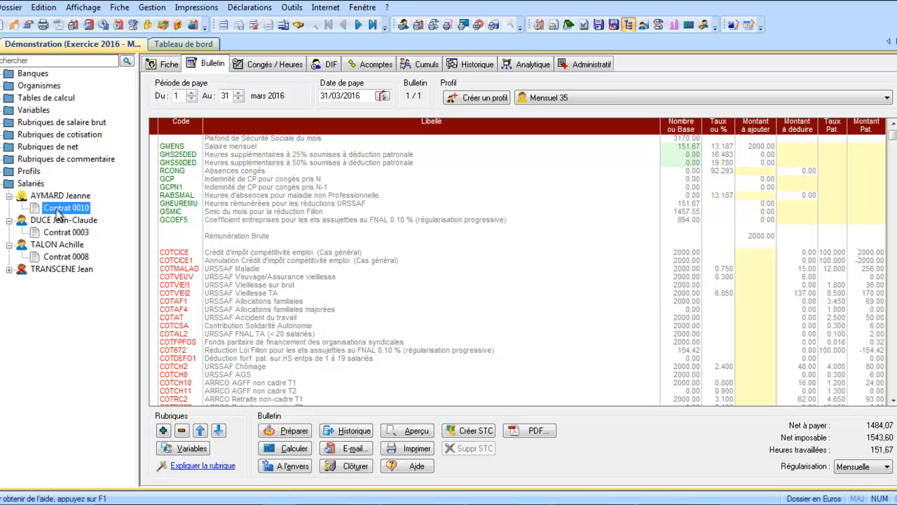
left_click(169, 64)
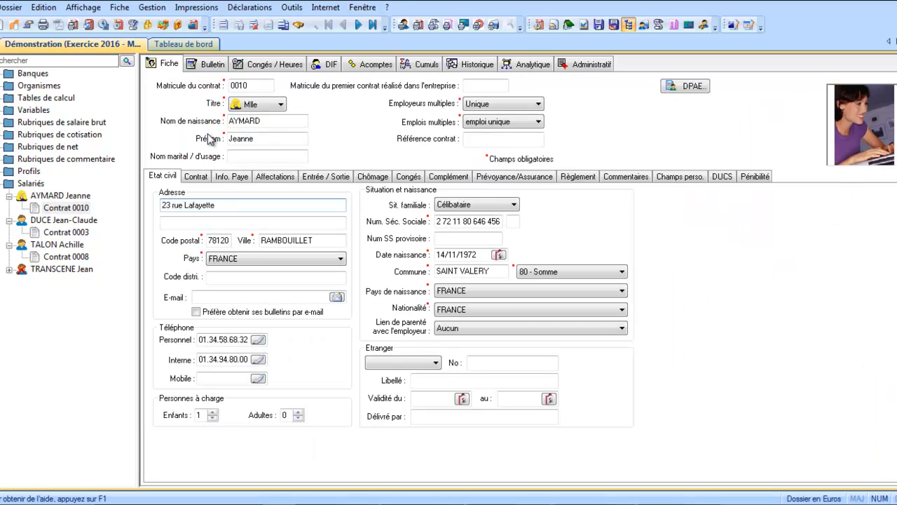
left_click(328, 178)
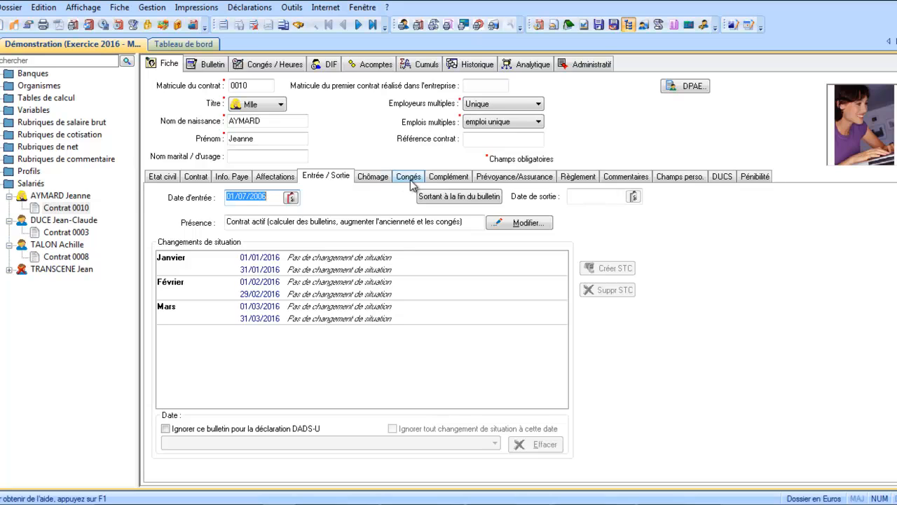
Step: Mark the employee as leaving at the end of the payslip with the reason Démission and save the record
left_click(459, 197)
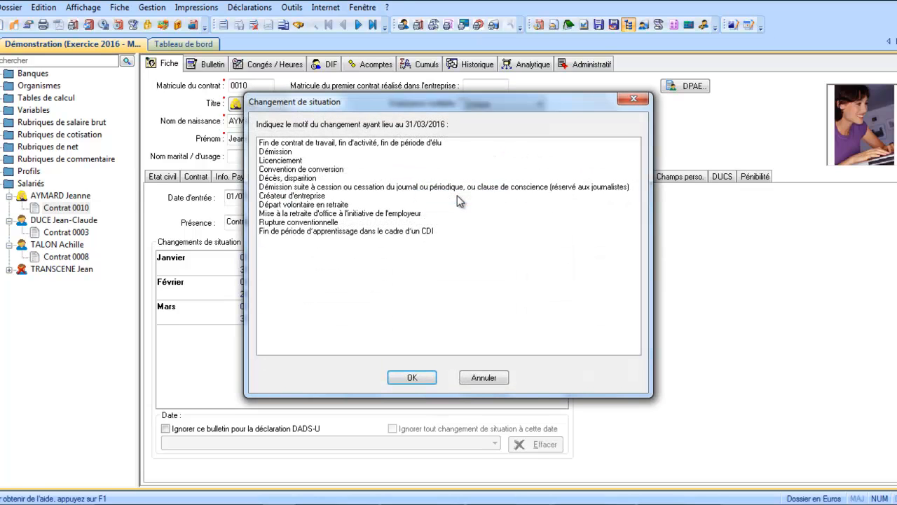
left_click(273, 151)
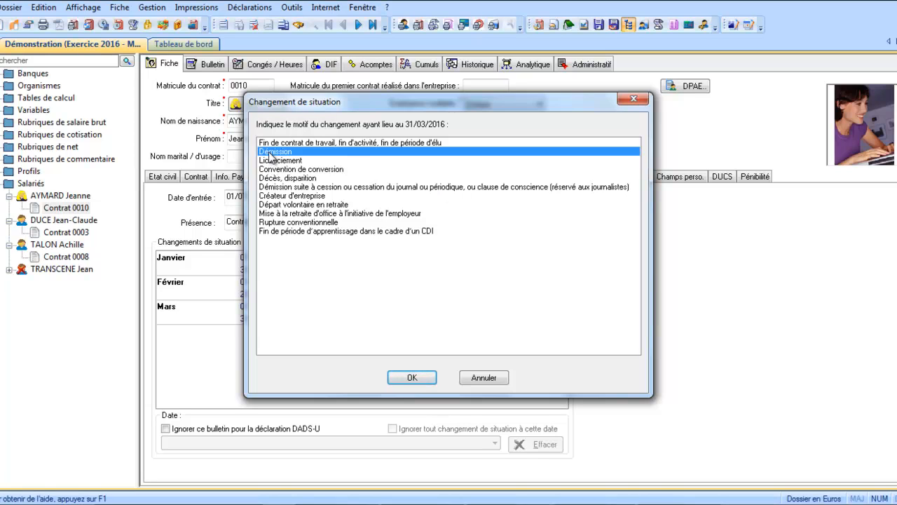
left_click(412, 378)
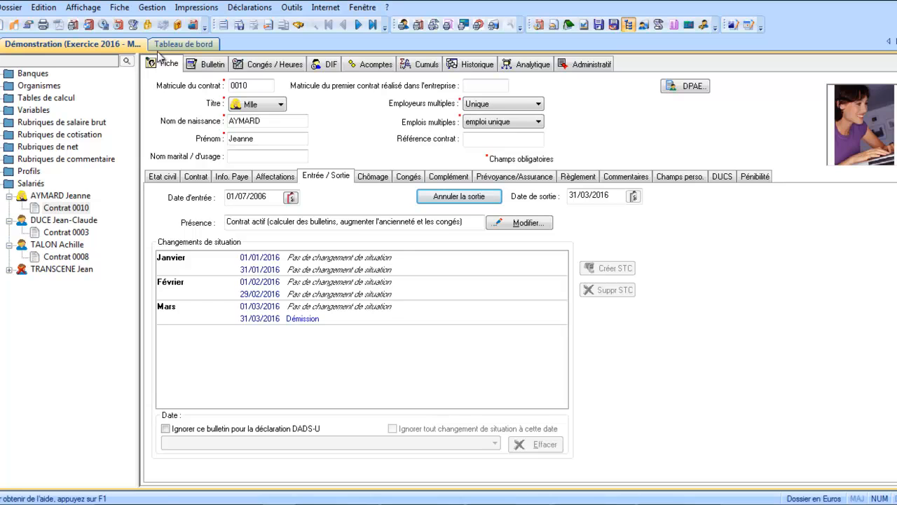
left_click(238, 26)
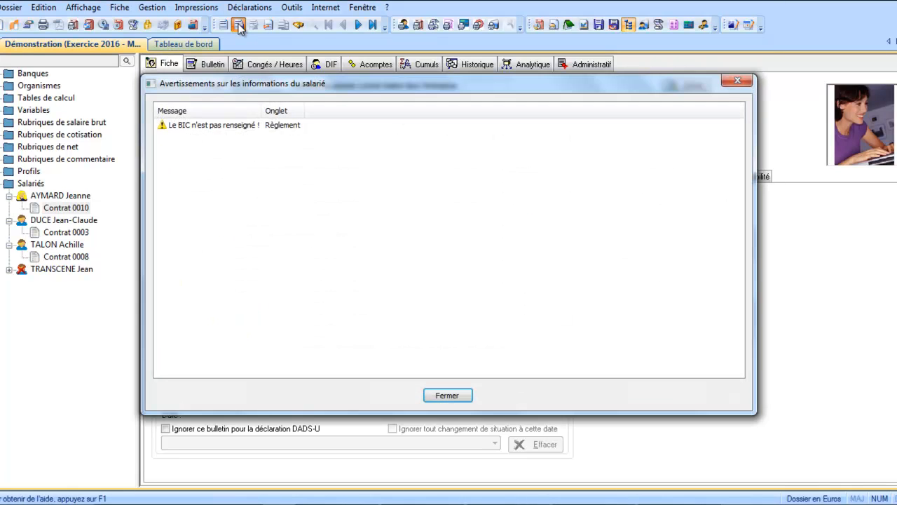
left_click(454, 398)
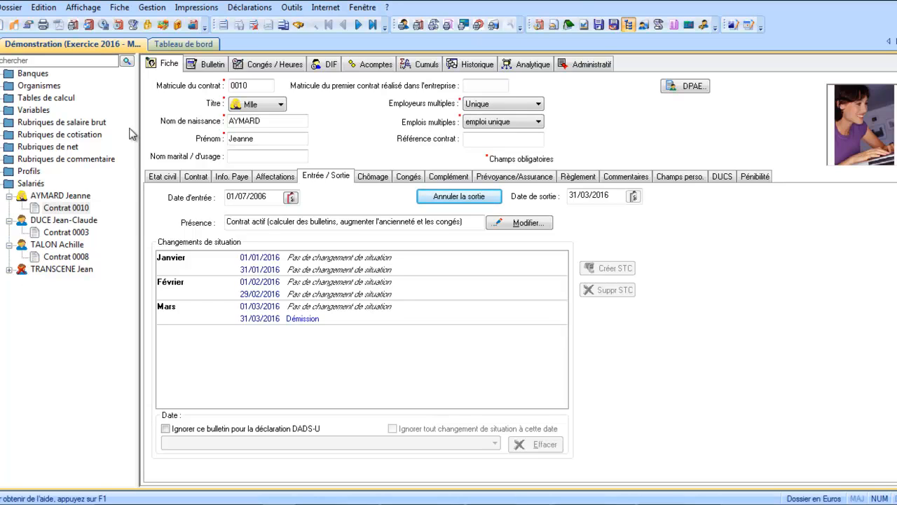
Step: Set the end of the pay period on the employee's payslip to 15 mars 2016
left_click(198, 64)
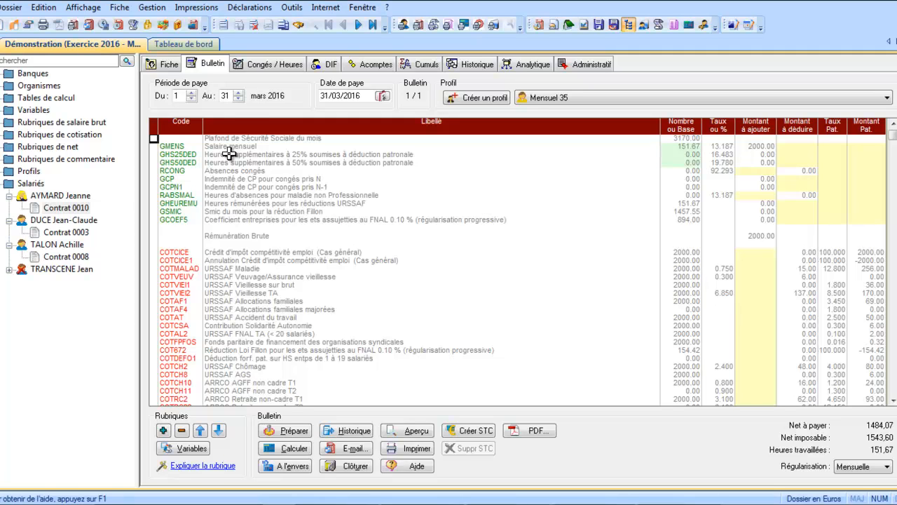
left_click(239, 101)
left_click(239, 101)
left_click(239, 100)
left_click(239, 100)
left_click(239, 100)
left_click(239, 100)
left_click(239, 100)
left_click(239, 101)
left_click(239, 100)
left_click(239, 101)
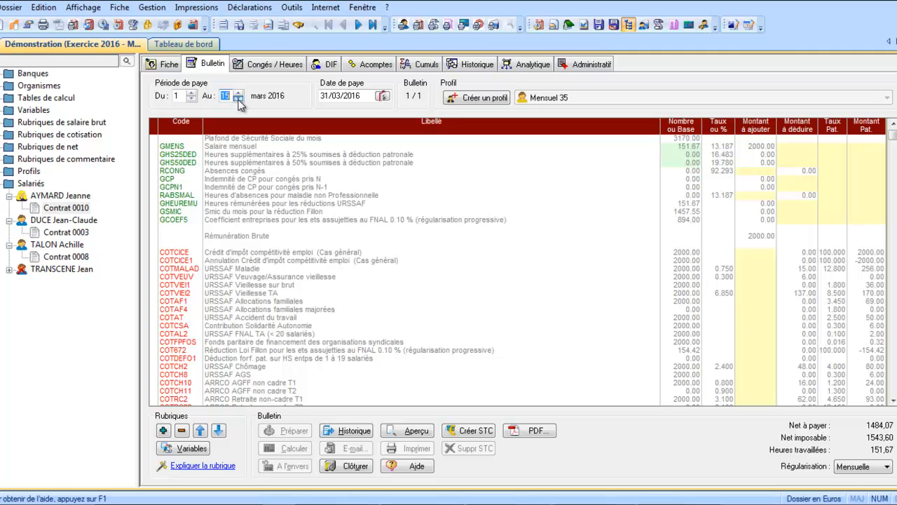
Step: Set the payslip's pay date to 15/03/2016 and save the payslip
left_click(383, 96)
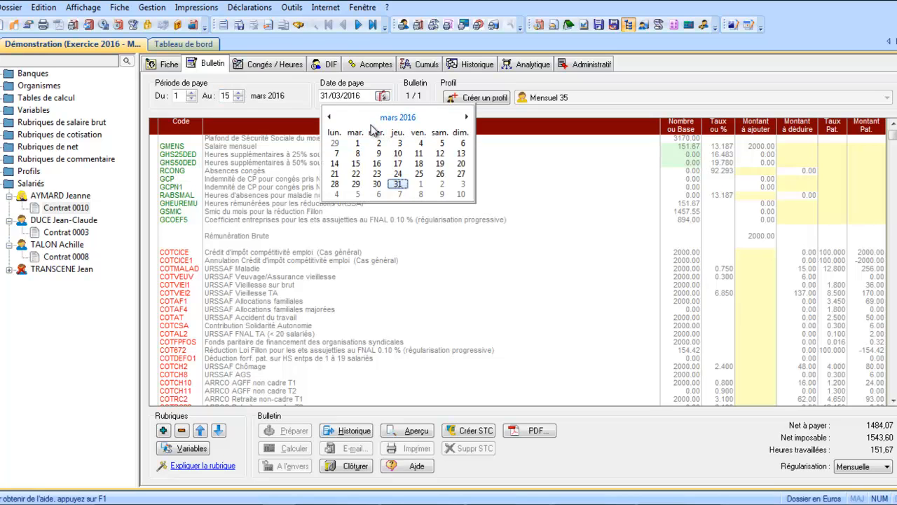
left_click(356, 164)
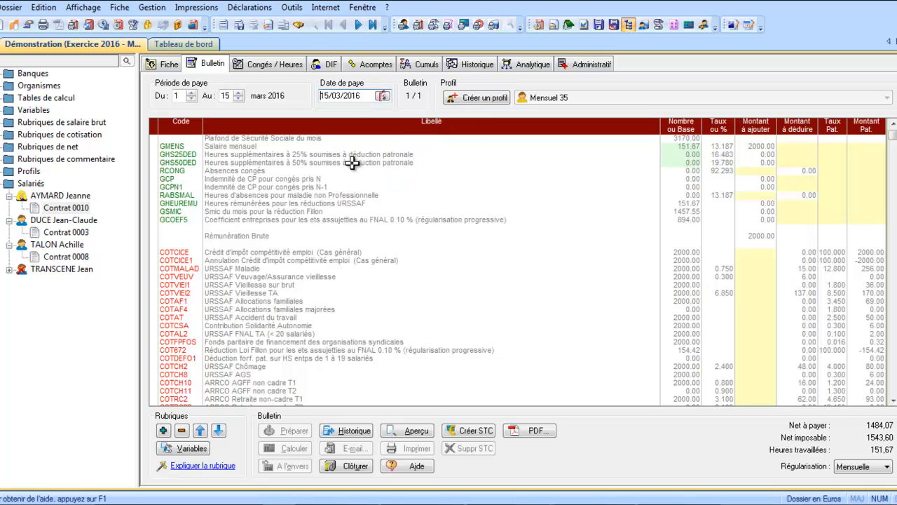
left_click(236, 24)
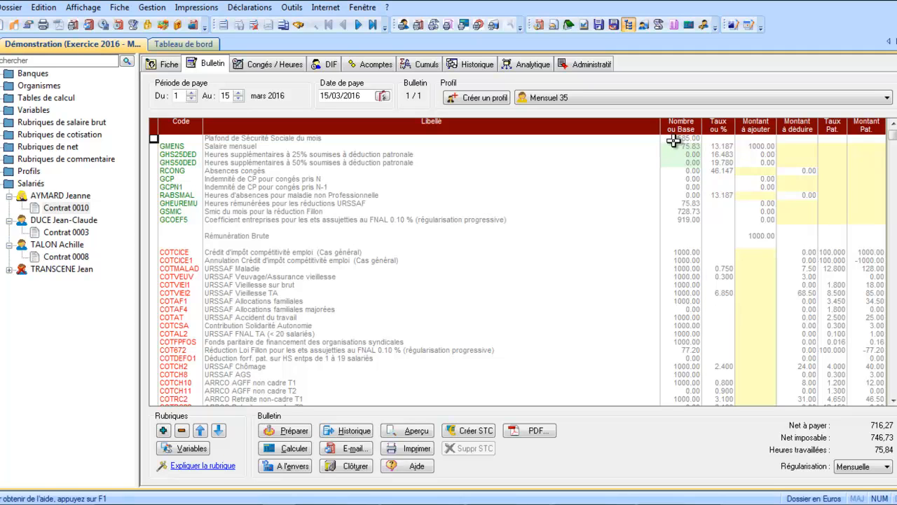
Step: Set the end of the pay period to 31 mars 2016, choose 15/03/2016 as the pay date and save the payslip
left_click(238, 93)
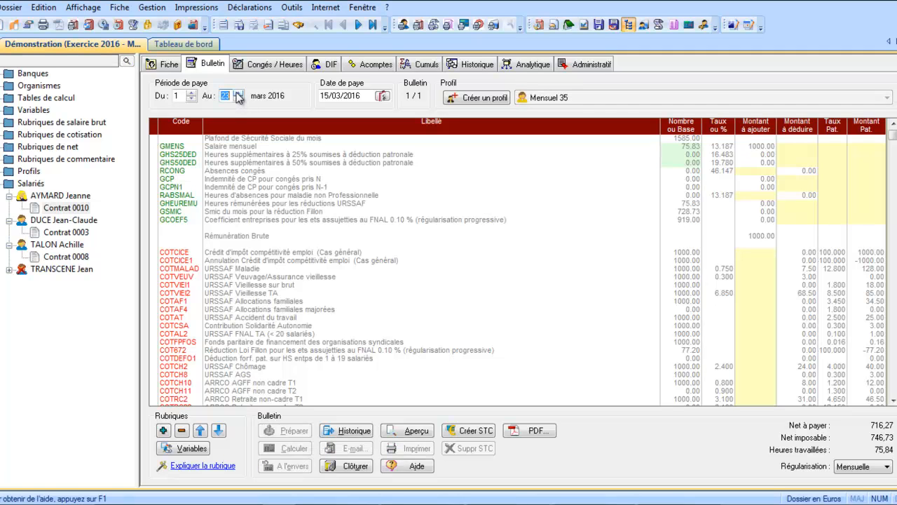
left_click(238, 93)
left_click(383, 96)
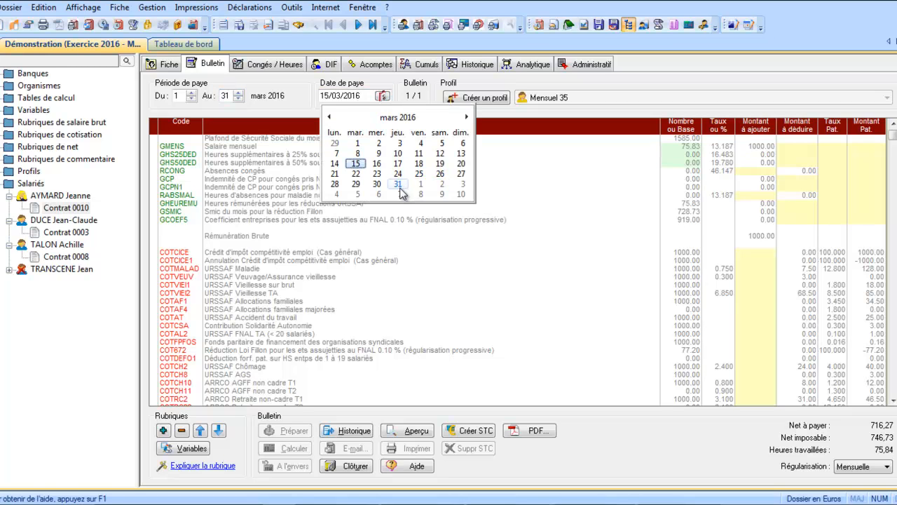
left_click(356, 163)
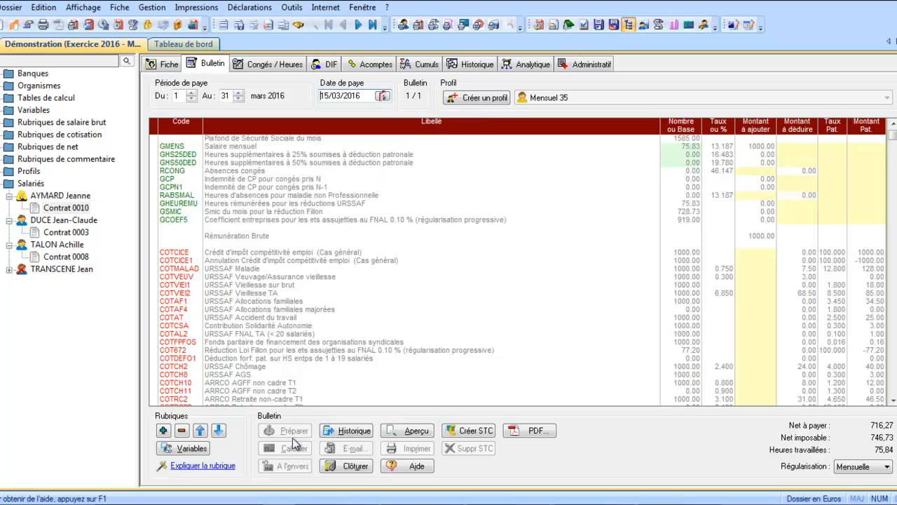
left_click(239, 25)
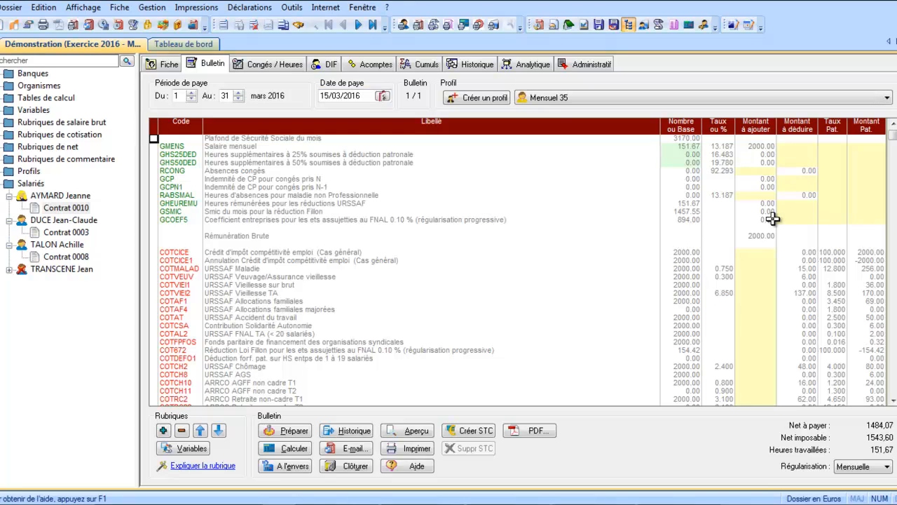
Step: Add the gross-pay Retenue rubric RABSENT to the payslip with variables HEUABS 75, JRABS22 15, JRABS26 12, JRABS30 10 and RETREELLE 23
left_click(164, 157)
left_click(163, 430)
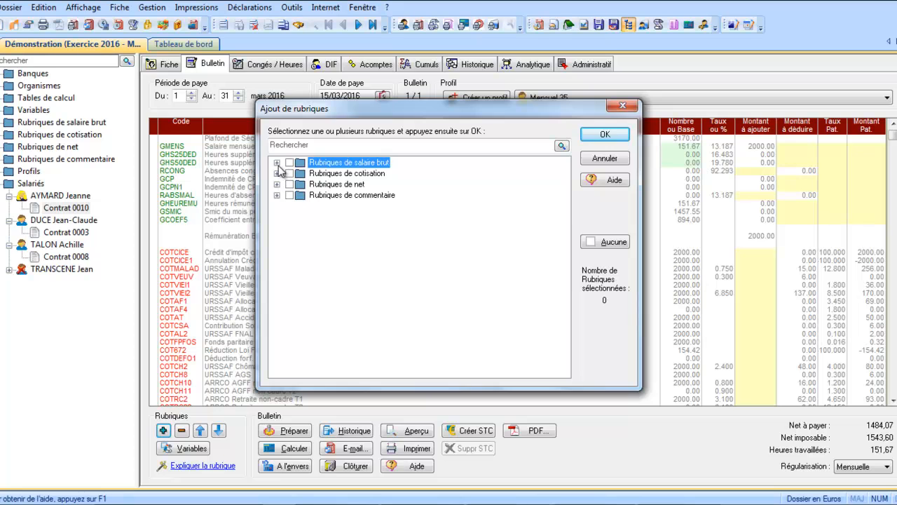
left_click(276, 163)
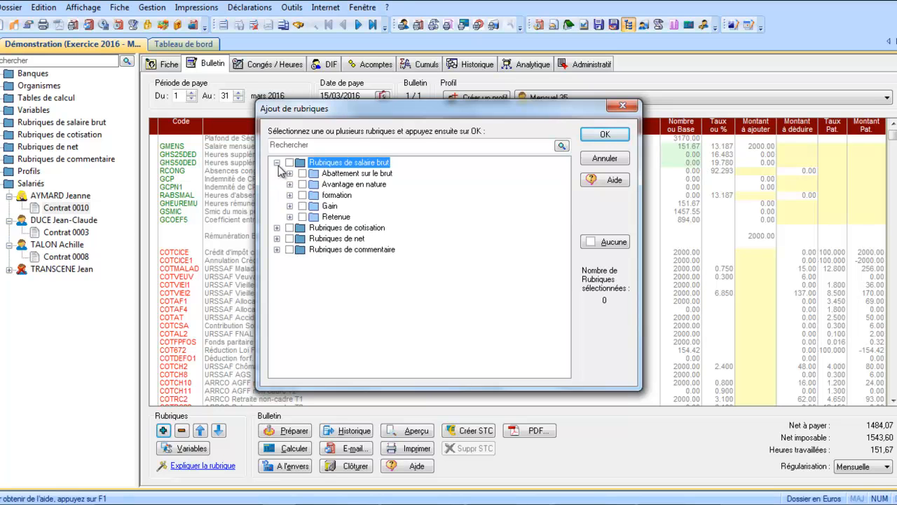
left_click(289, 217)
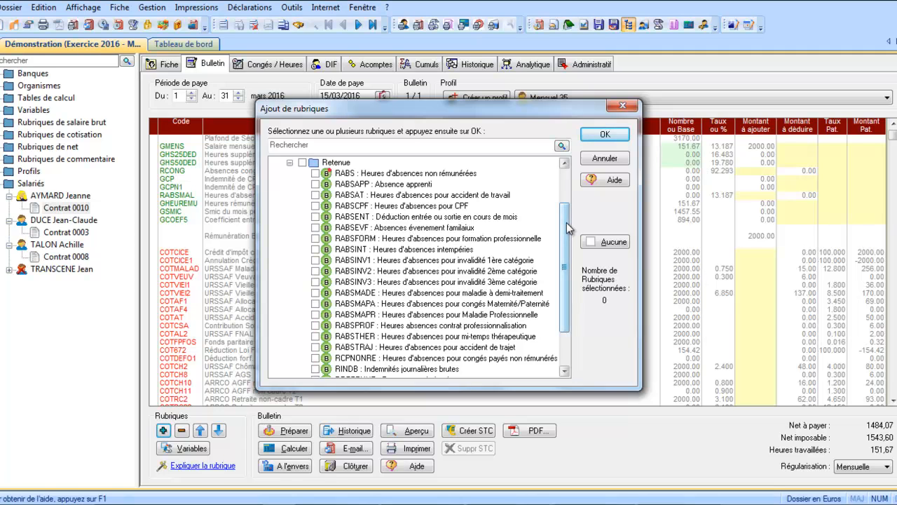
left_click(460, 218)
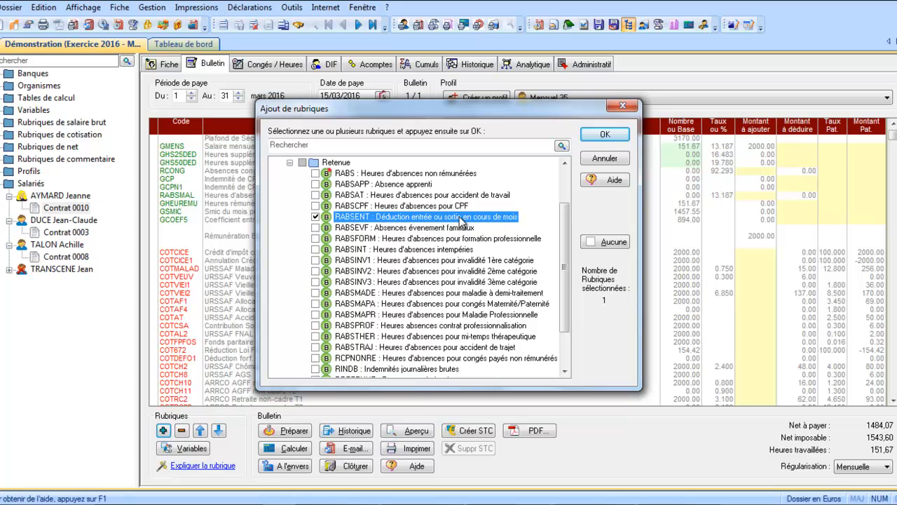
left_click(601, 135)
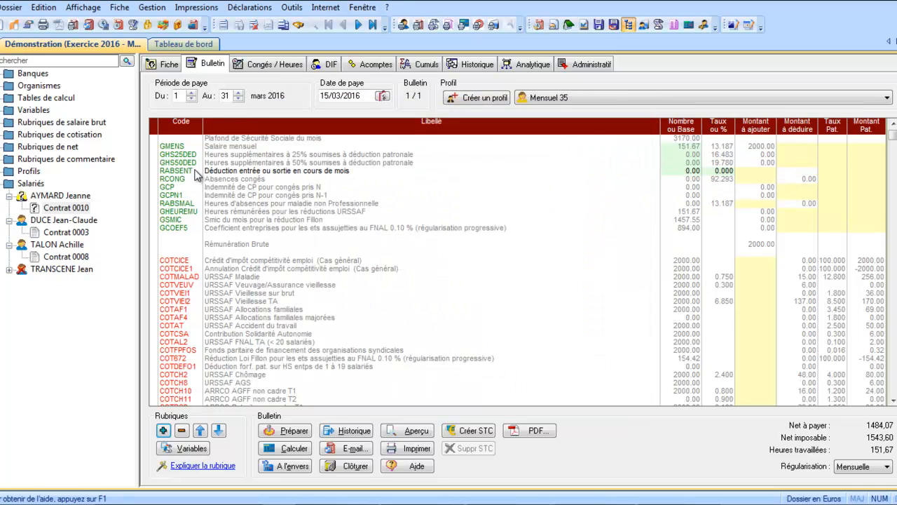
double_click(673, 172)
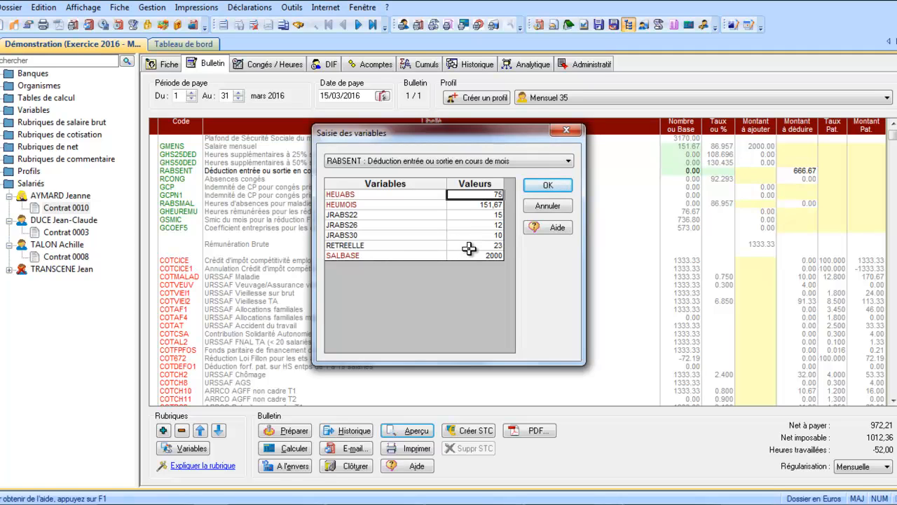
left_click(550, 186)
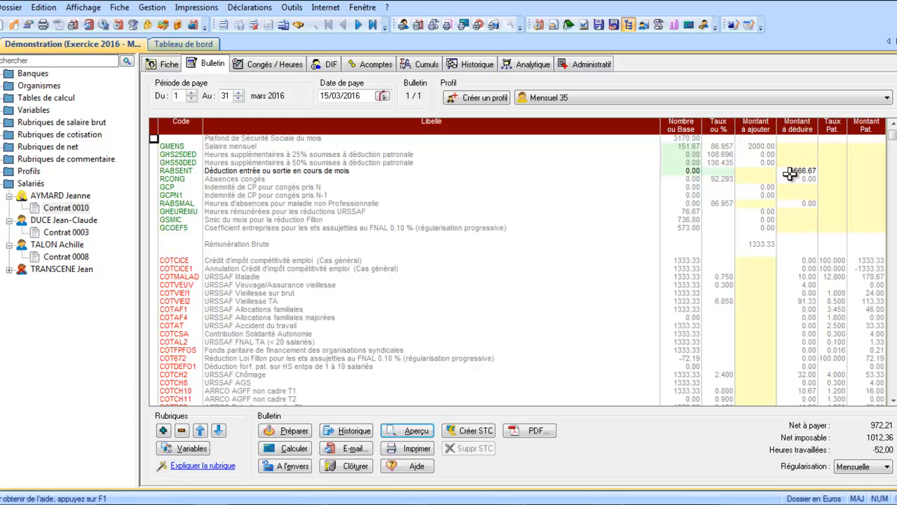
Step: Examine the full Montant formula of the RABSENT rubric in its editable form, then close the rubric
double_click(178, 172)
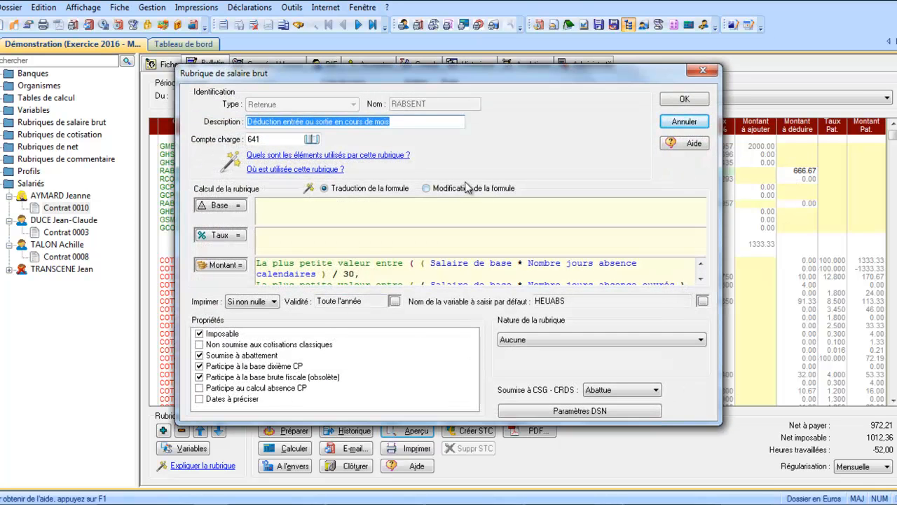
left_click(468, 191)
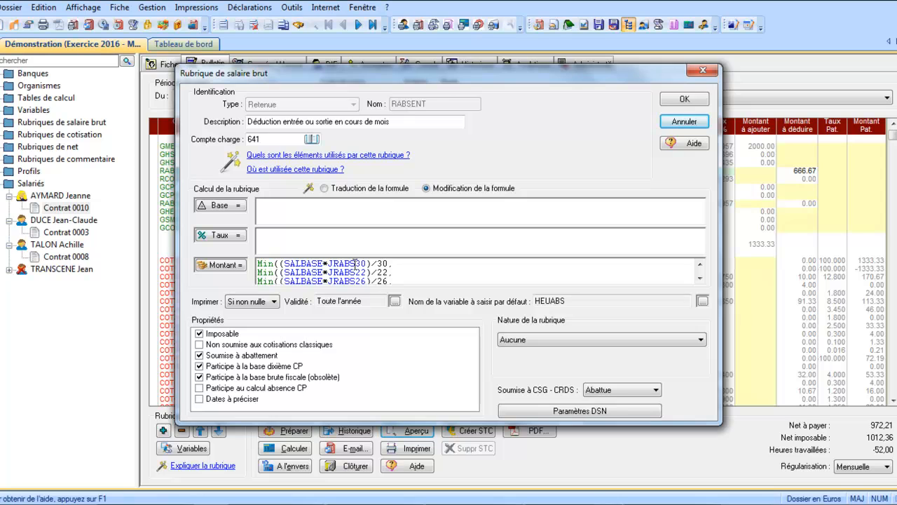
left_click(699, 278)
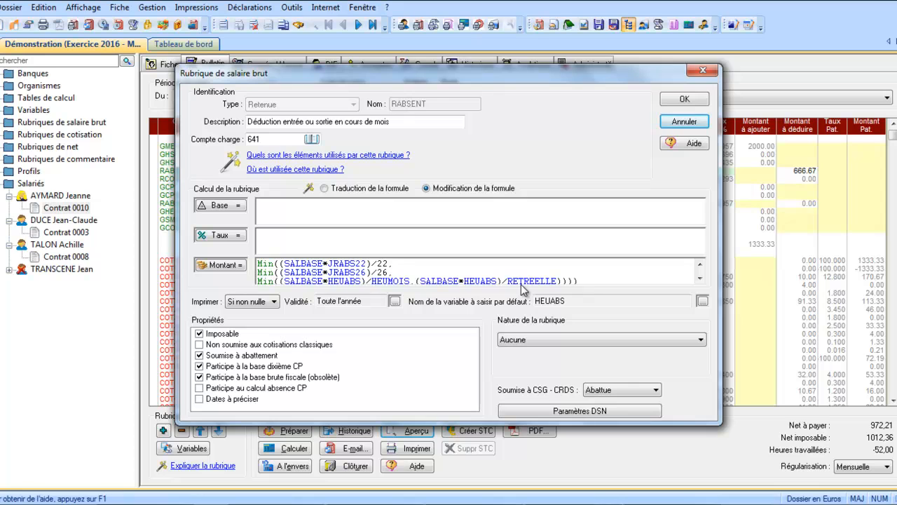
left_click(699, 279)
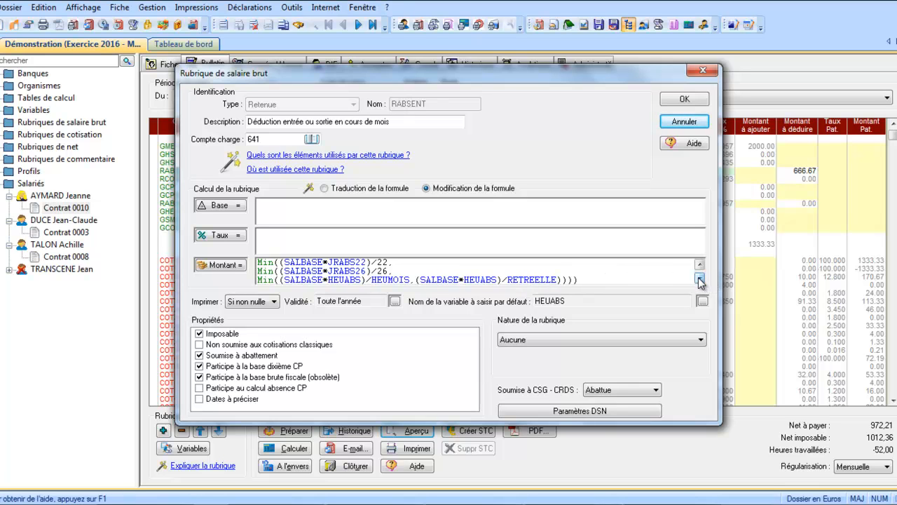
left_click(674, 100)
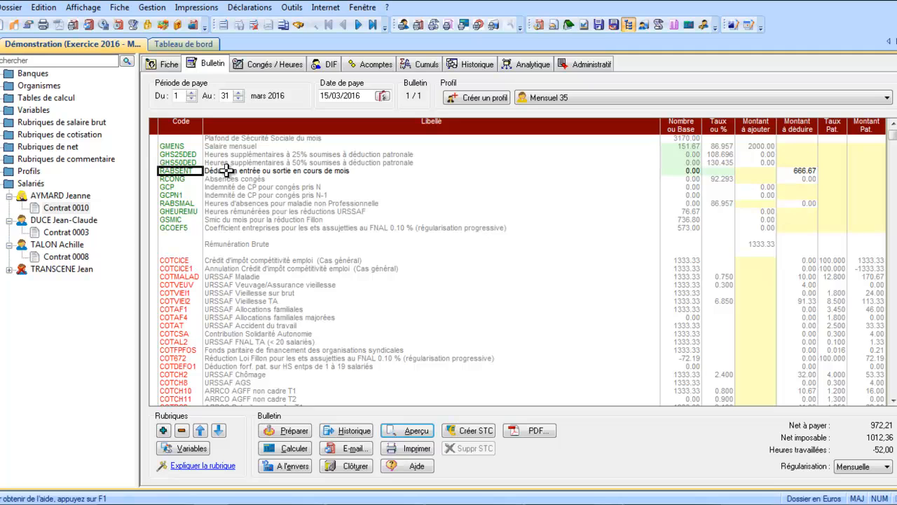
Step: Add the gross-pay Gain rubrics GICCPA, GICCPN and GICCPN1 for compensatory paid-leave indemnities on departure to the payslip
left_click(181, 195)
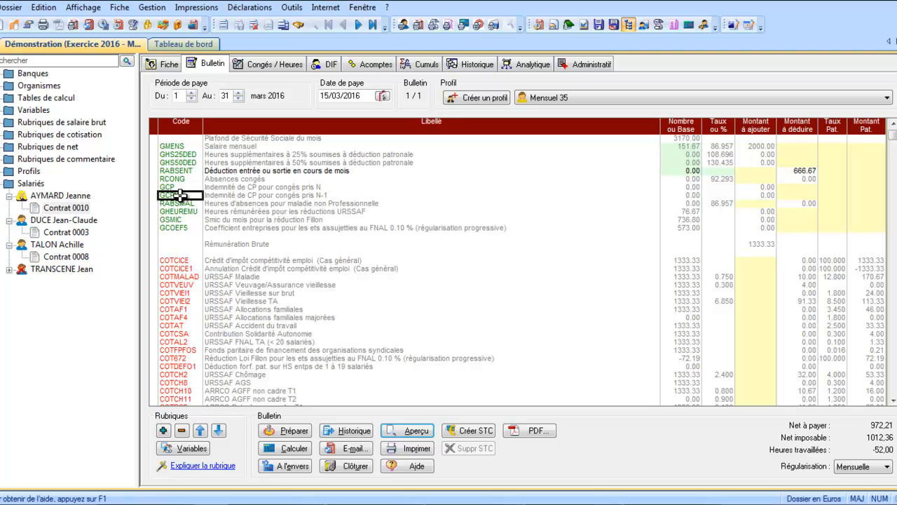
left_click(163, 431)
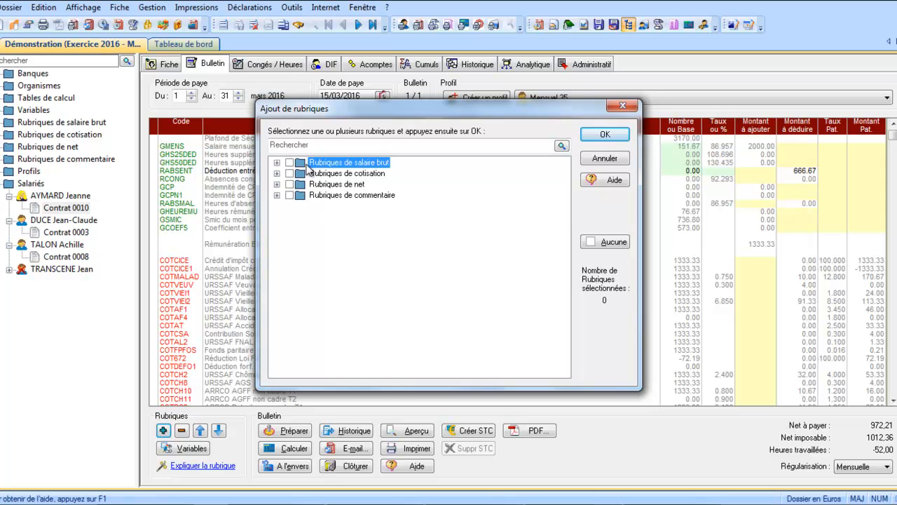
left_click(278, 163)
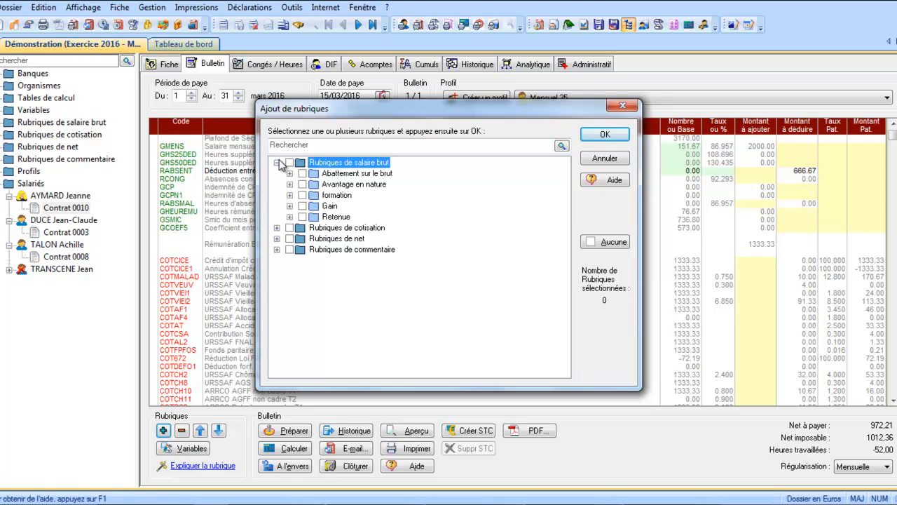
left_click(289, 206)
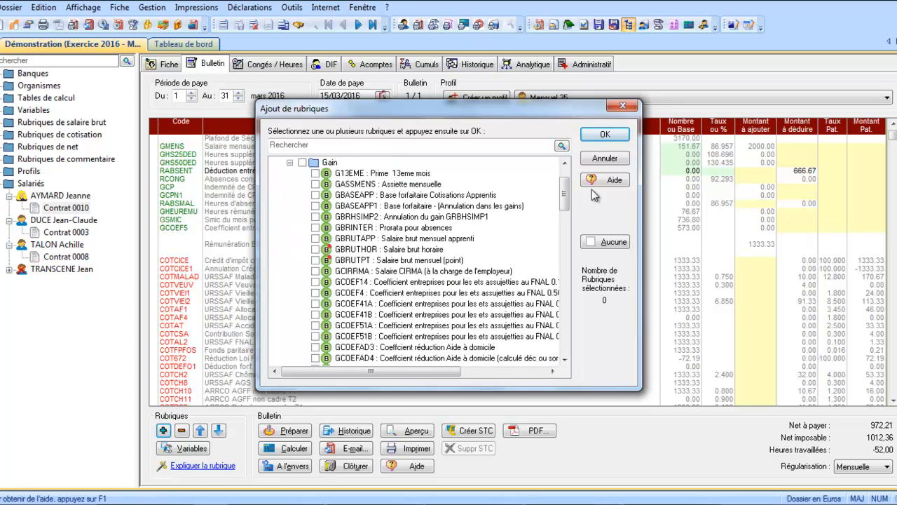
left_click_drag(569, 199, 572, 265)
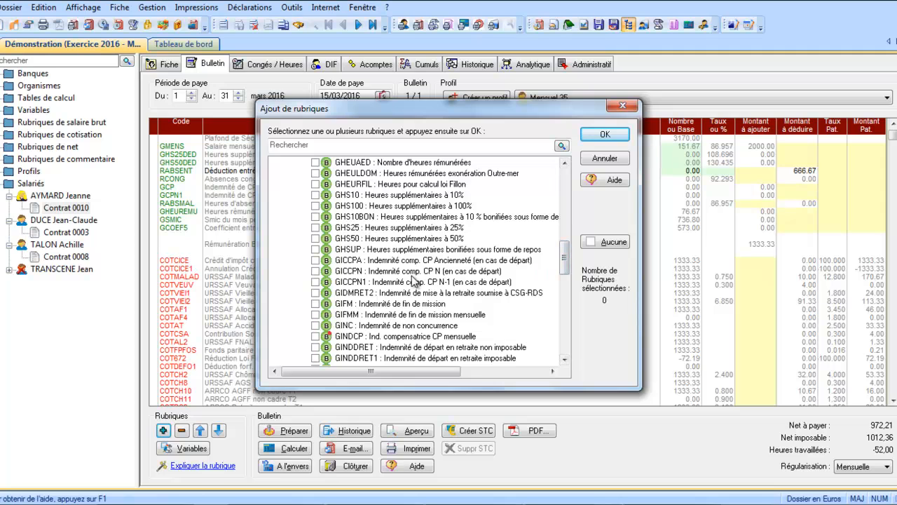
left_click(315, 270)
left_click(316, 281)
left_click(315, 260)
left_click(605, 134)
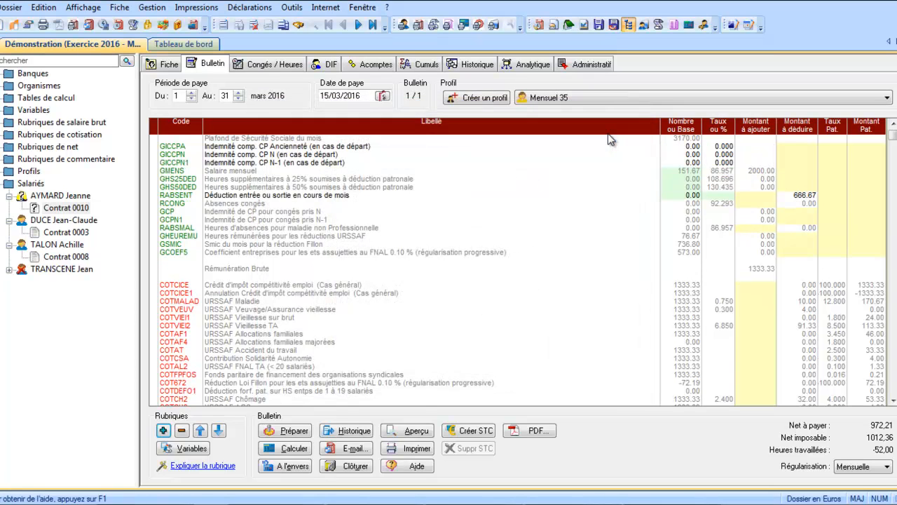
Step: Move the GICCPA rubric down the payslip to just below RABSENT
left_click(180, 145)
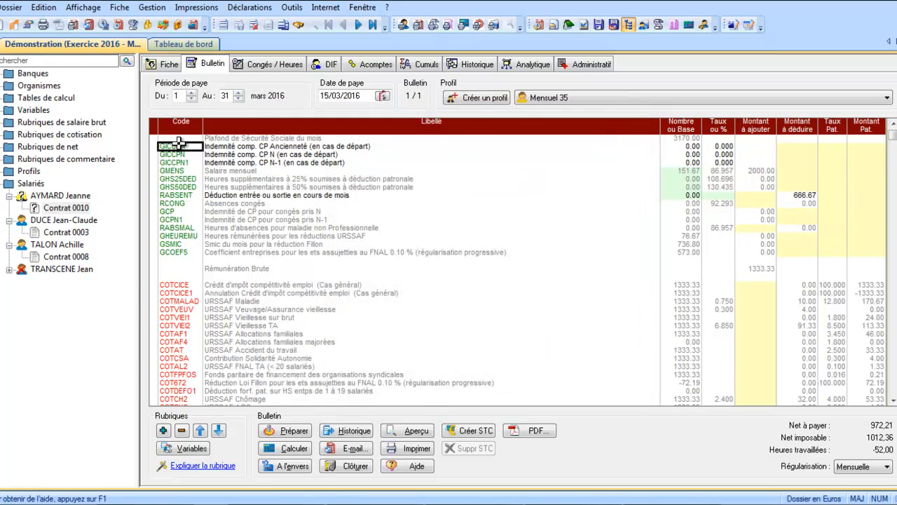
left_click(219, 431)
left_click(219, 432)
left_click(218, 432)
left_click(219, 432)
left_click(219, 431)
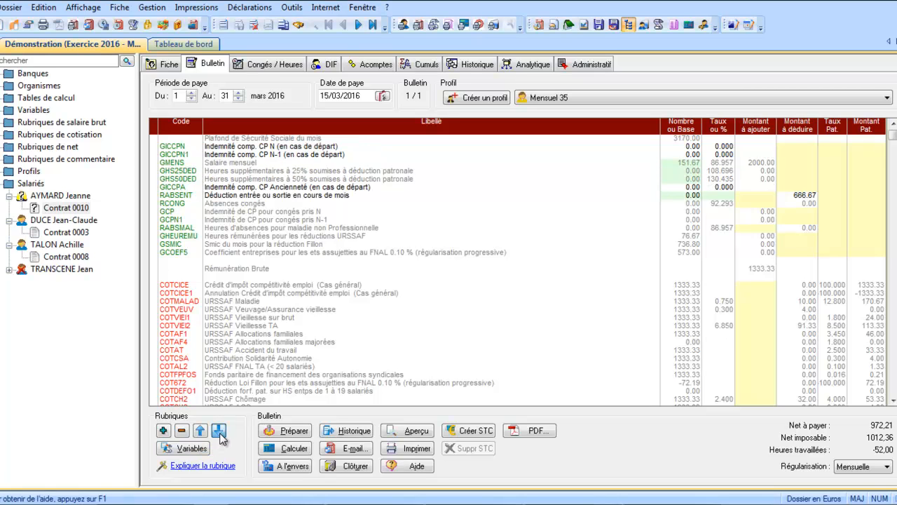
left_click(219, 431)
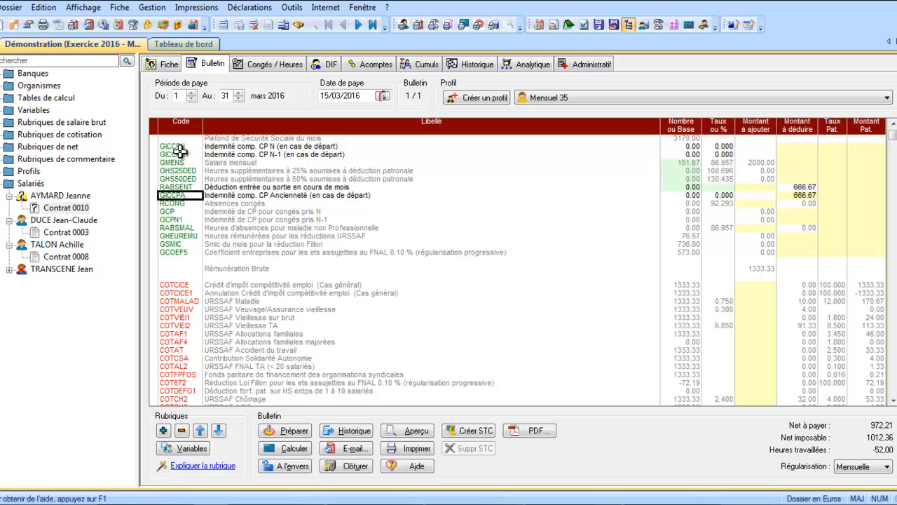
Step: Move the GICCPN1 rubric down to sit between RABSENT and GICCPA
left_click(179, 154)
left_click(218, 432)
left_click(218, 431)
left_click(219, 431)
left_click(219, 432)
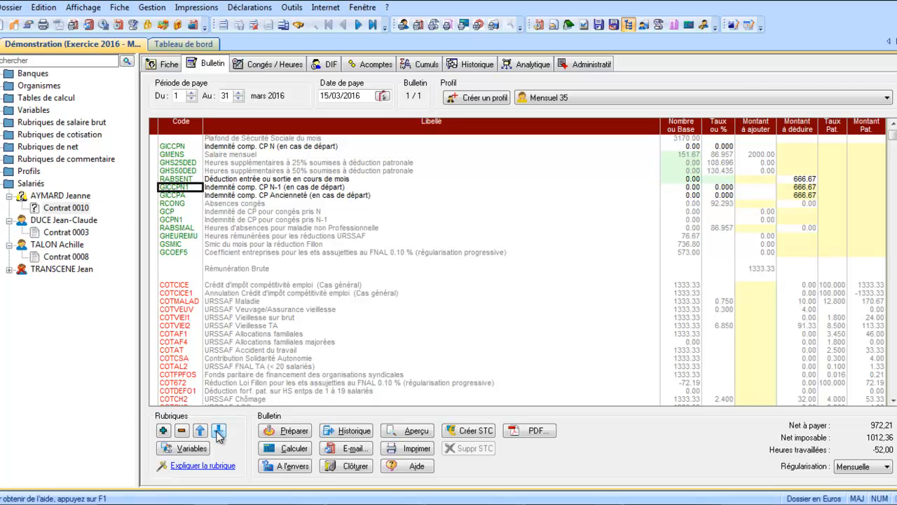
Step: Move the GICCPN rubric between GICCPN1 and GICCPA, then recalculate the payslip and select the GICCPN amount to add
left_click(171, 147)
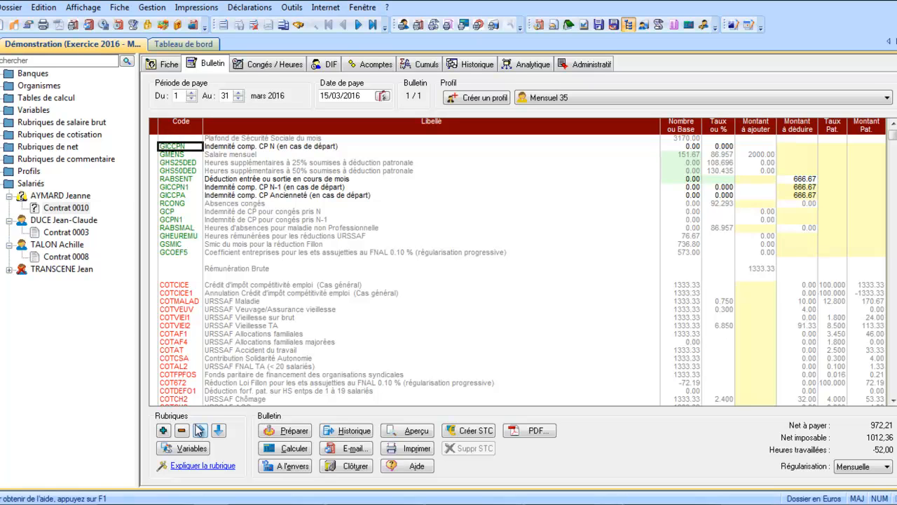
left_click(219, 432)
left_click(219, 432)
left_click(219, 432)
left_click(218, 432)
left_click(218, 432)
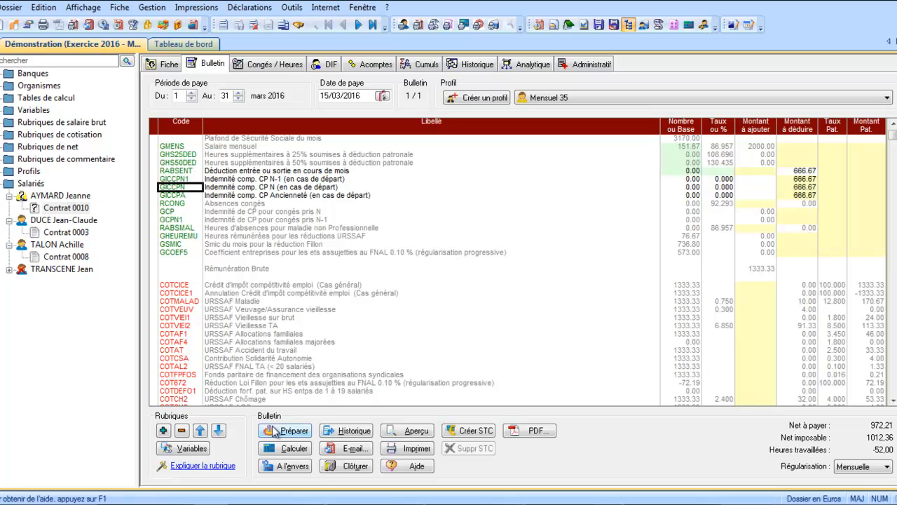
left_click(284, 448)
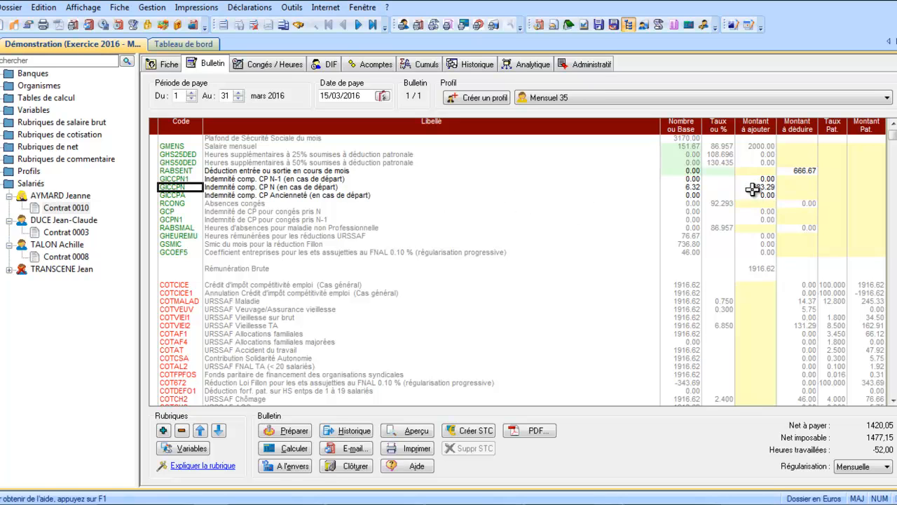
left_click(753, 187)
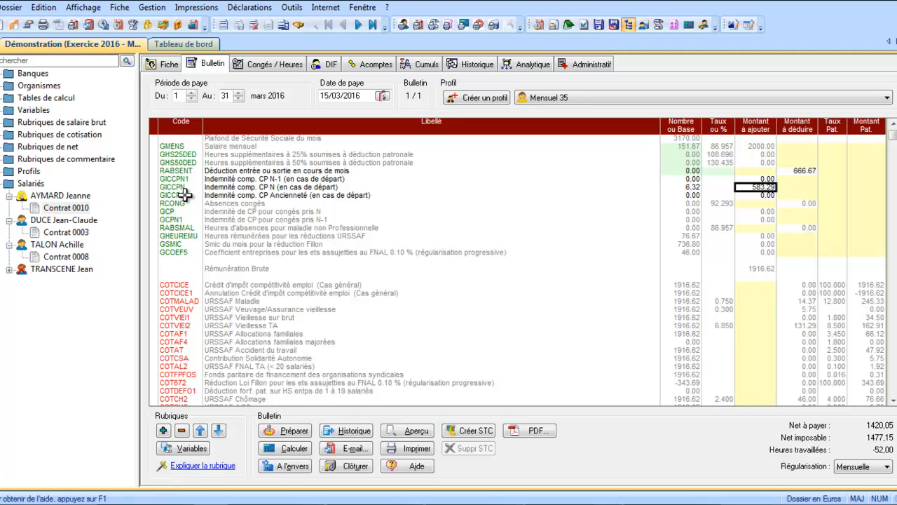
Step: Create the payslip's final settlement (STC) with Démission as the reason for ending the contract, leaving the employee status, notice and unemployment details as they are
left_click(462, 435)
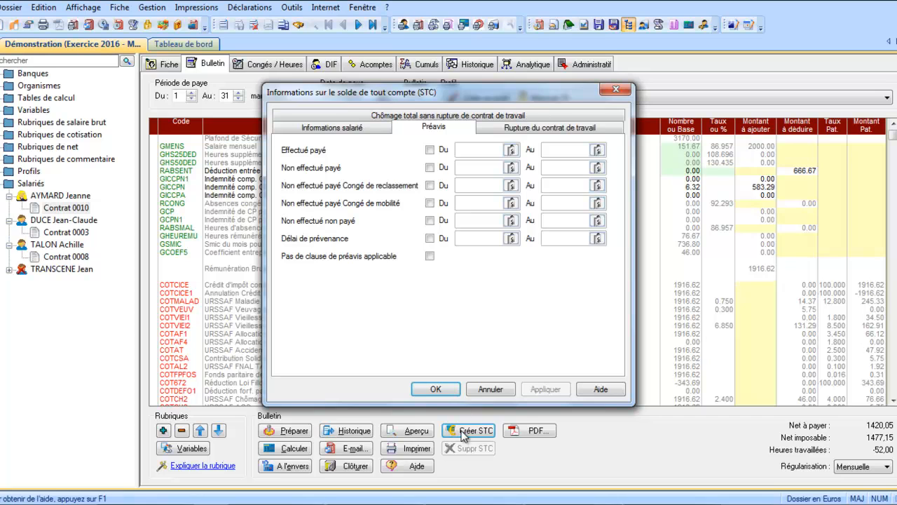
left_click(338, 131)
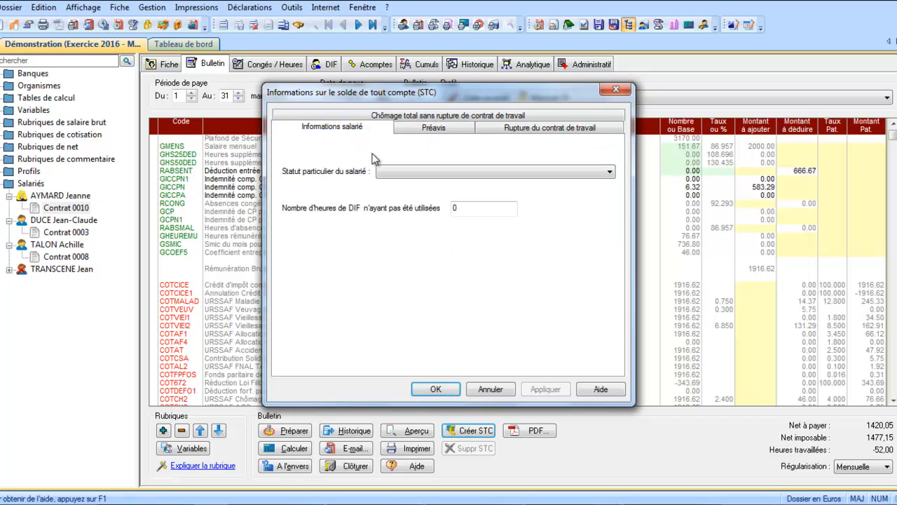
left_click(402, 173)
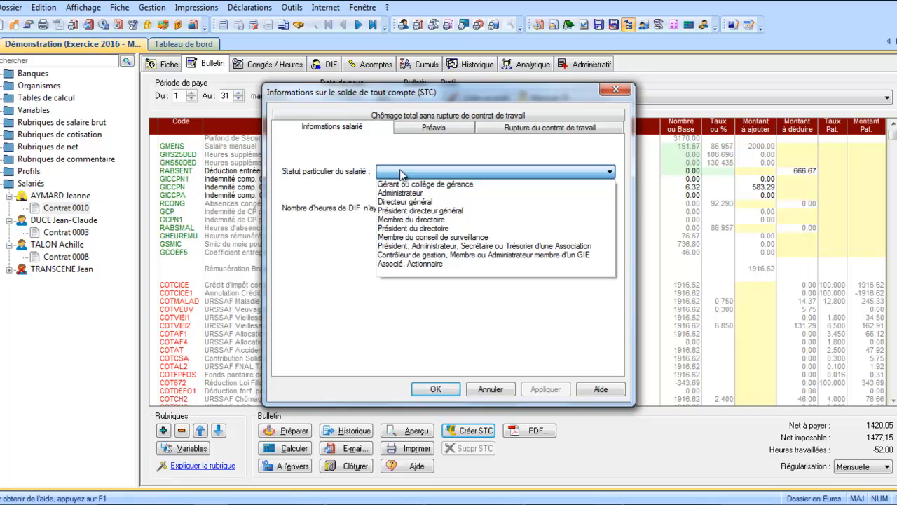
left_click(286, 177)
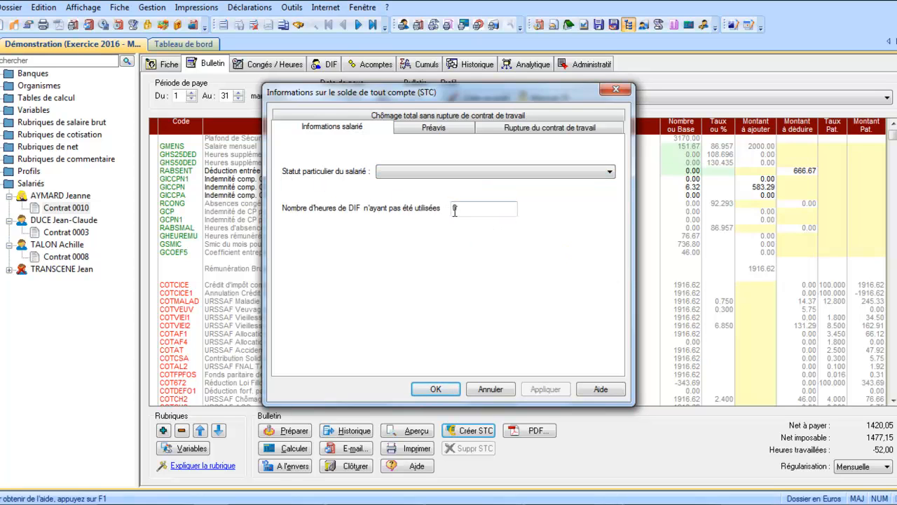
left_click(434, 128)
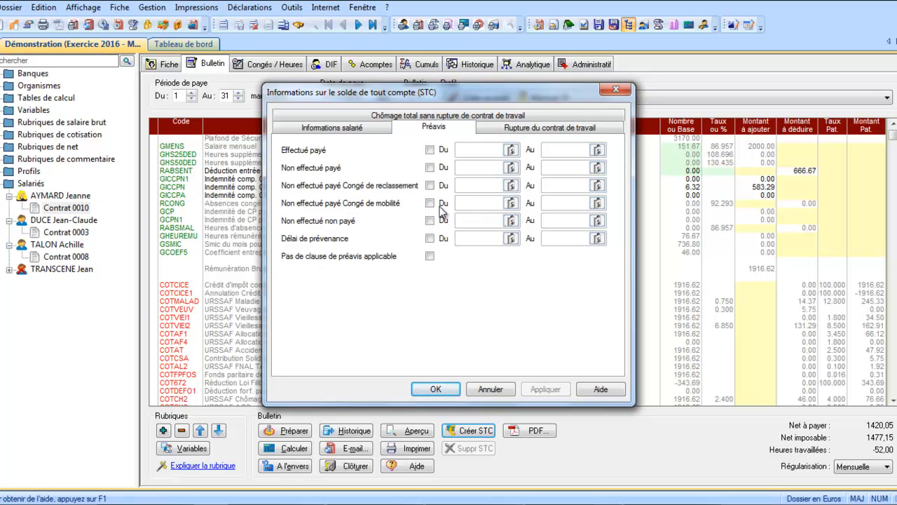
left_click(522, 129)
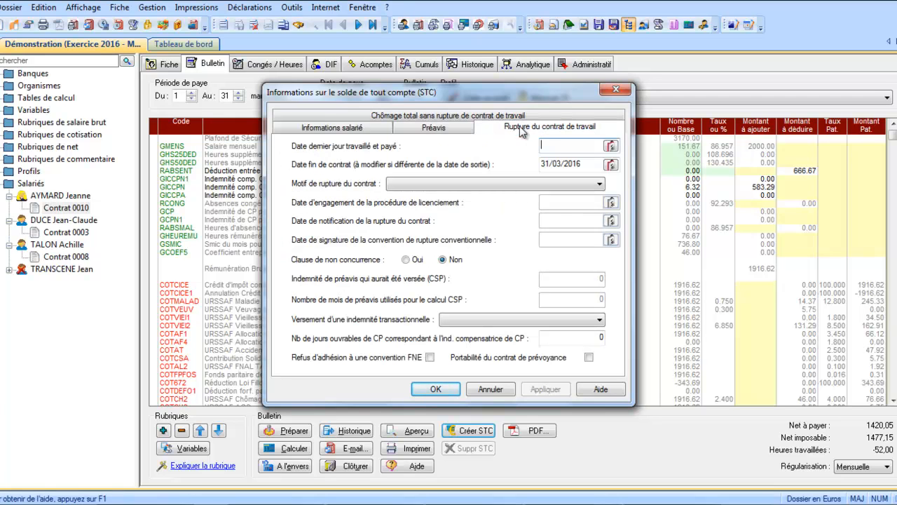
left_click(476, 184)
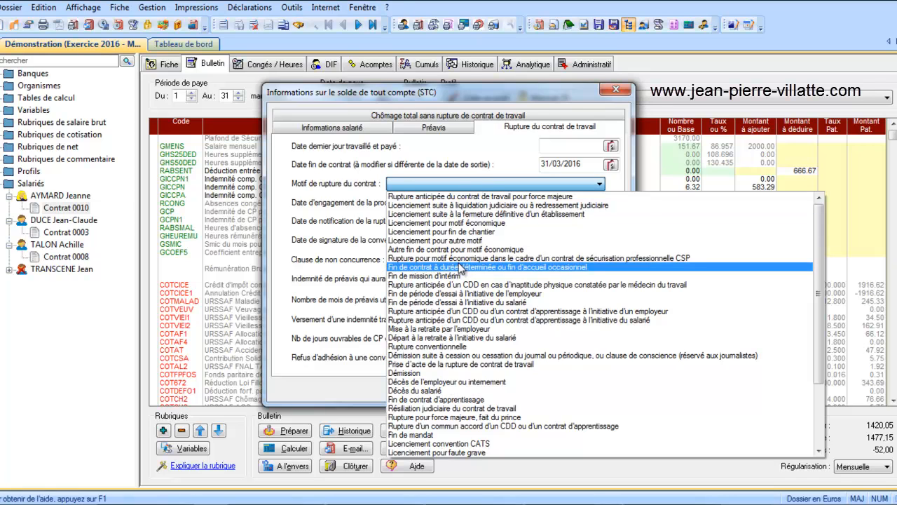
left_click(430, 373)
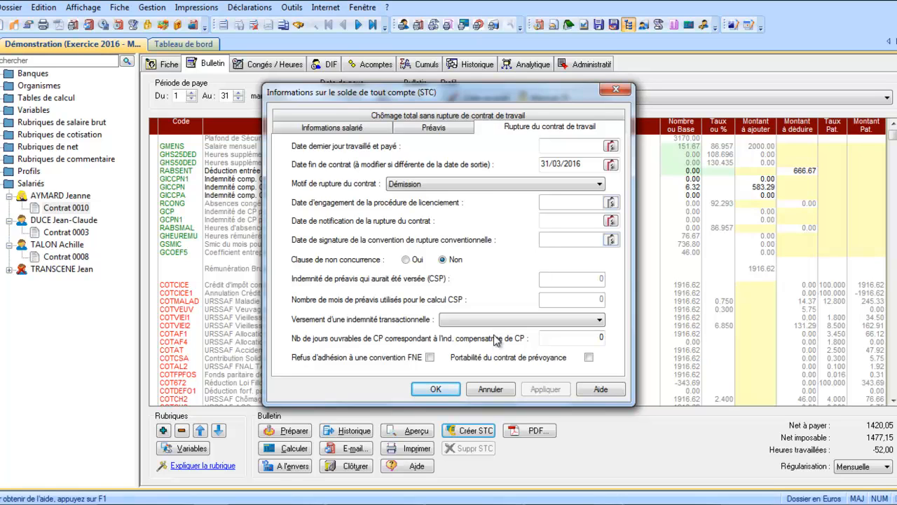
left_click(477, 115)
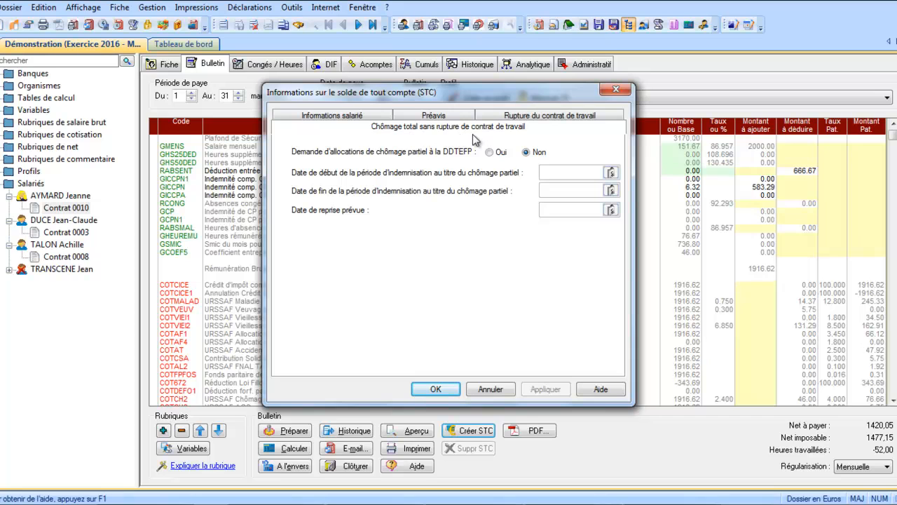
left_click(436, 388)
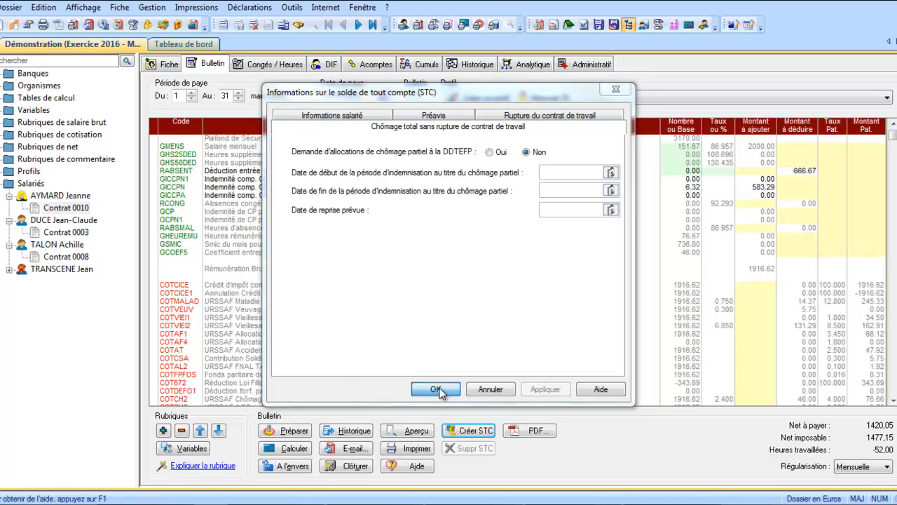
Step: Create a Certificat de travail from the Sortie Salarié templates in the employee's administrative documents and close the generated letter
left_click(593, 64)
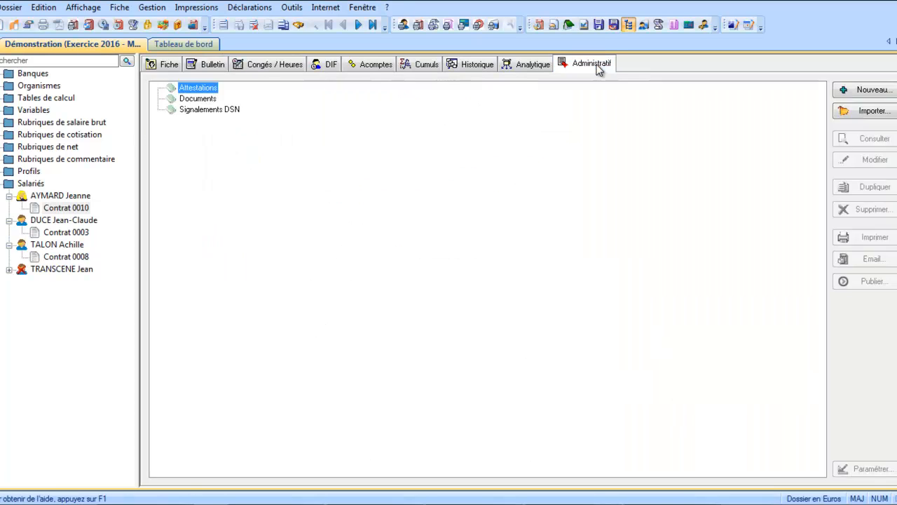
left_click(197, 101)
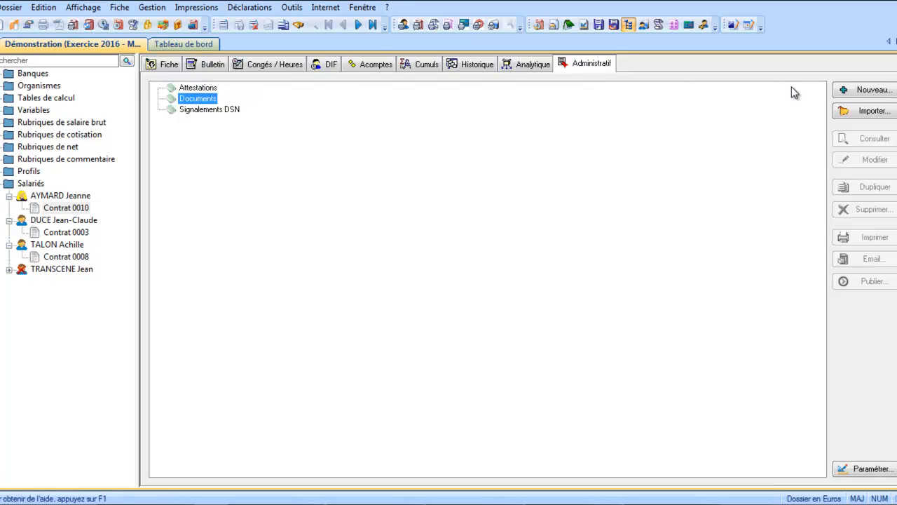
left_click(850, 93)
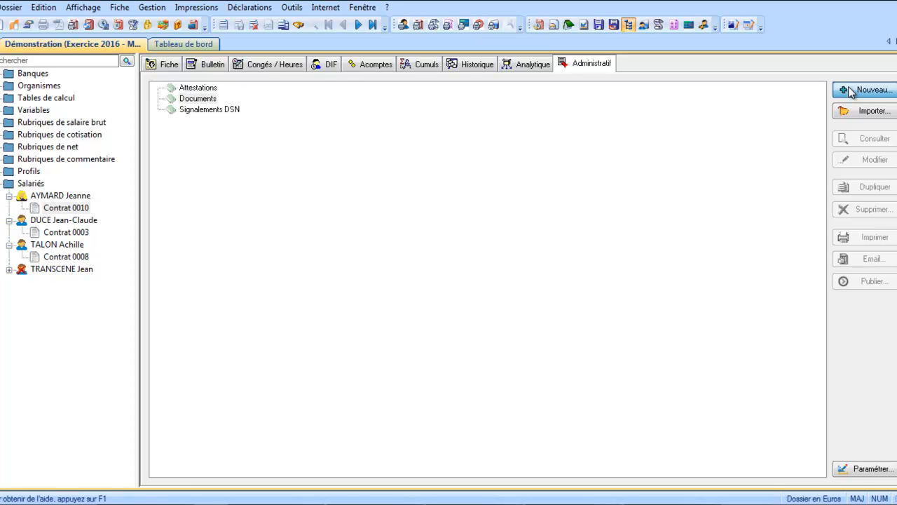
left_click(850, 91)
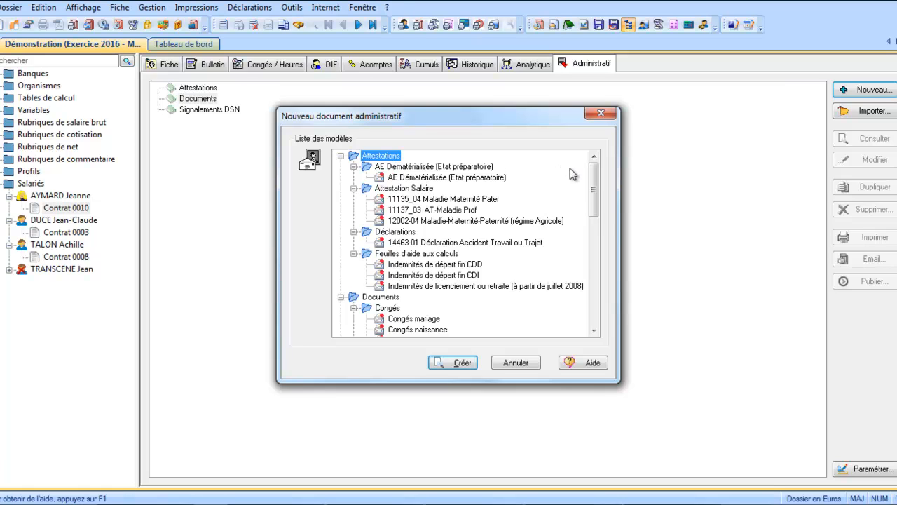
left_click_drag(595, 179, 589, 281)
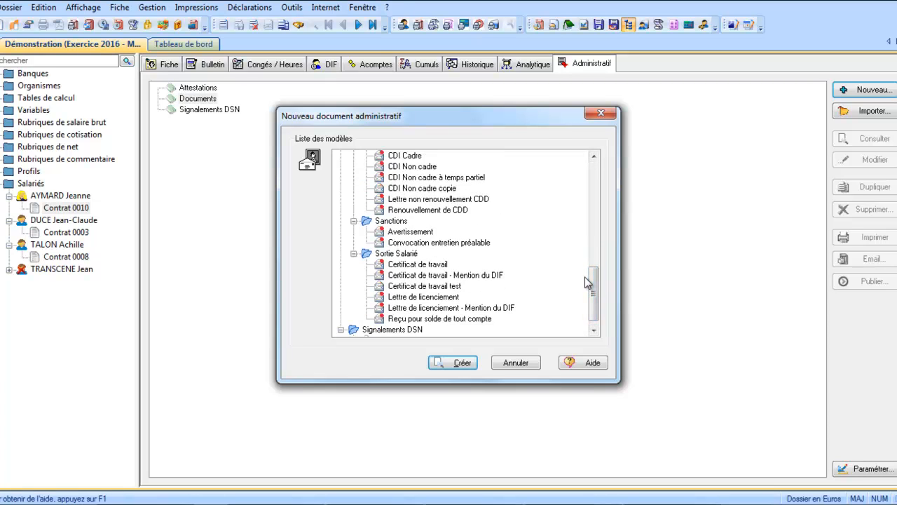
left_click_drag(595, 289, 596, 295)
left_click(421, 254)
left_click(456, 363)
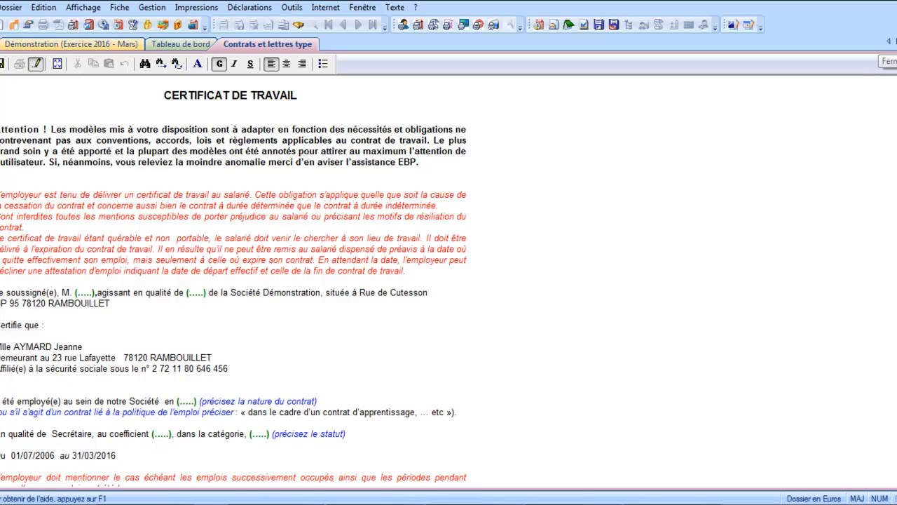
left_click(889, 41)
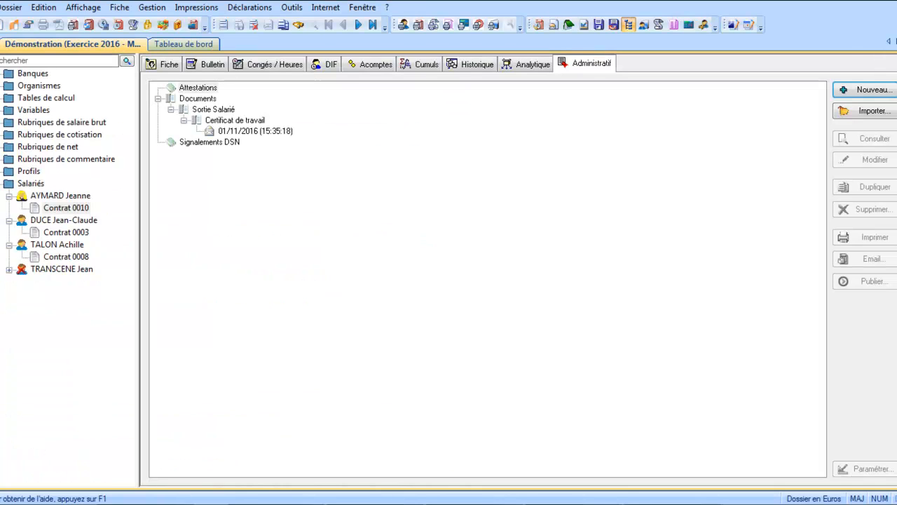
Step: Create a Reçu pour solde de tout compte from the Sortie Salarié templates for the 01 mars 2016 - 31 mars 2016 payslip and close the letter
left_click(871, 89)
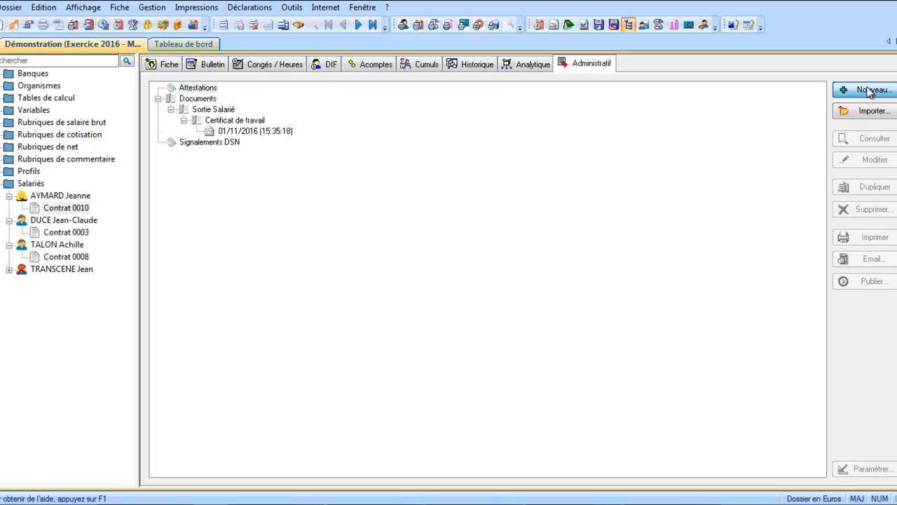
scroll(606, 305, "down", 2)
scroll(606, 305, "down", 1)
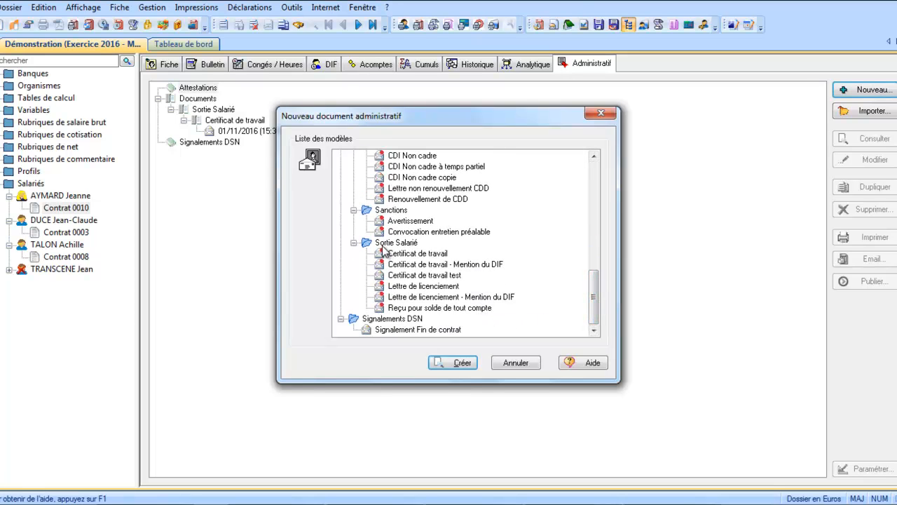
left_click(427, 310)
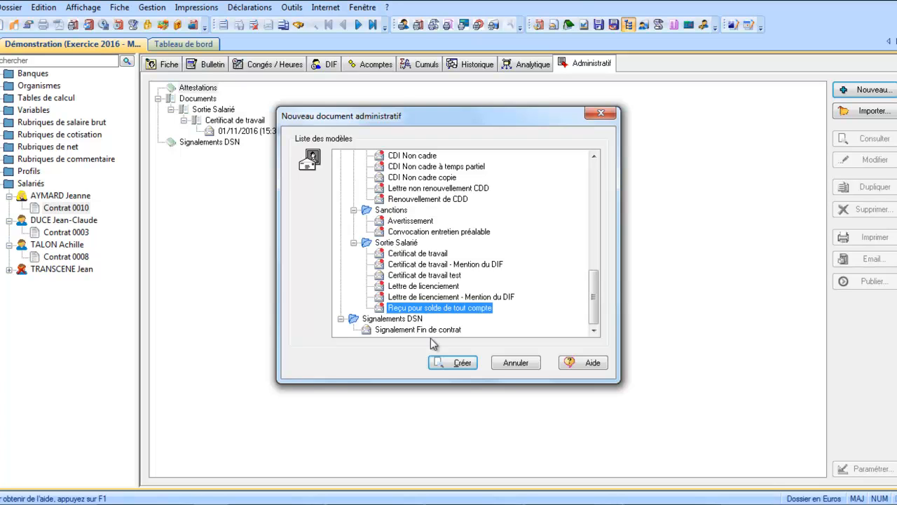
left_click(448, 361)
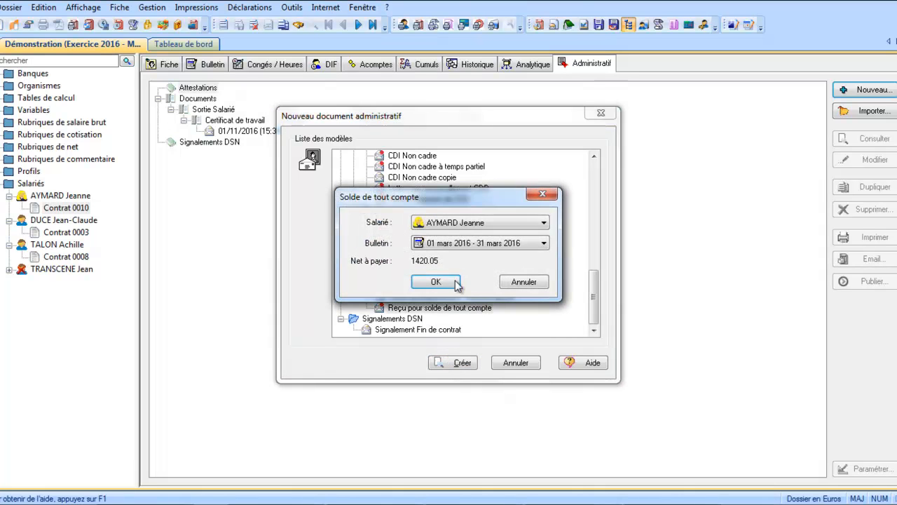
left_click(435, 282)
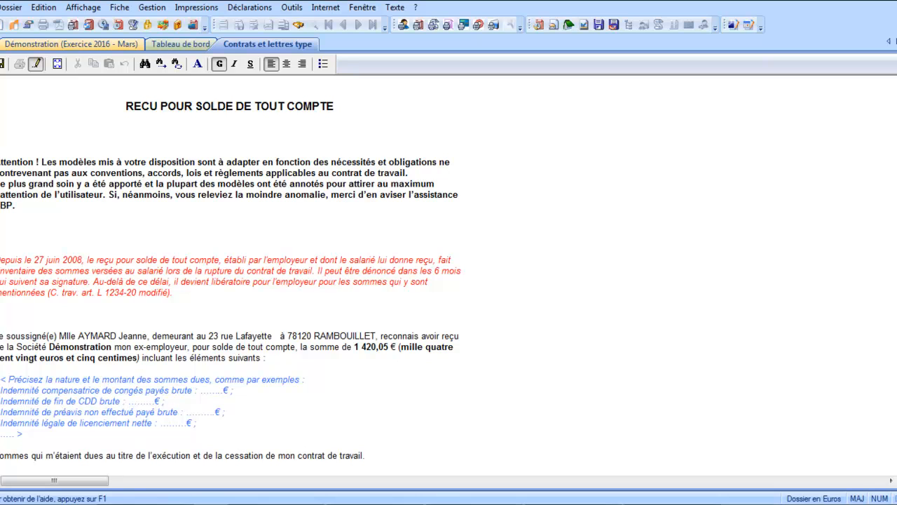
left_click(896, 41)
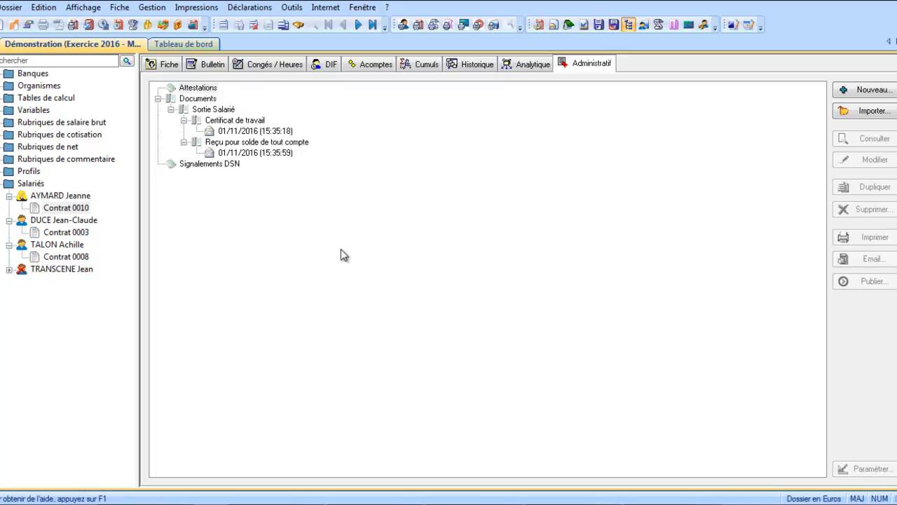
Step: Close the March 2016 payroll month, continuing the closure without consulting the DADS-U inconsistency report
left_click(192, 166)
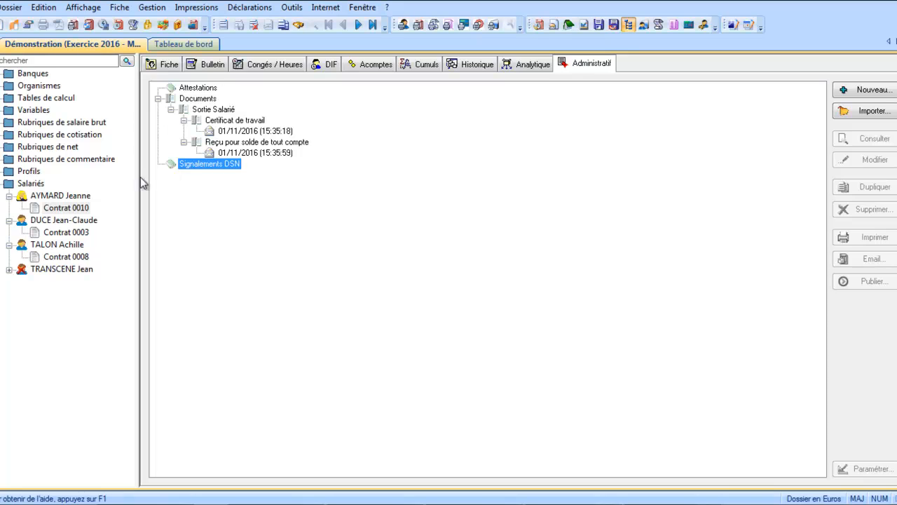
left_click(53, 211)
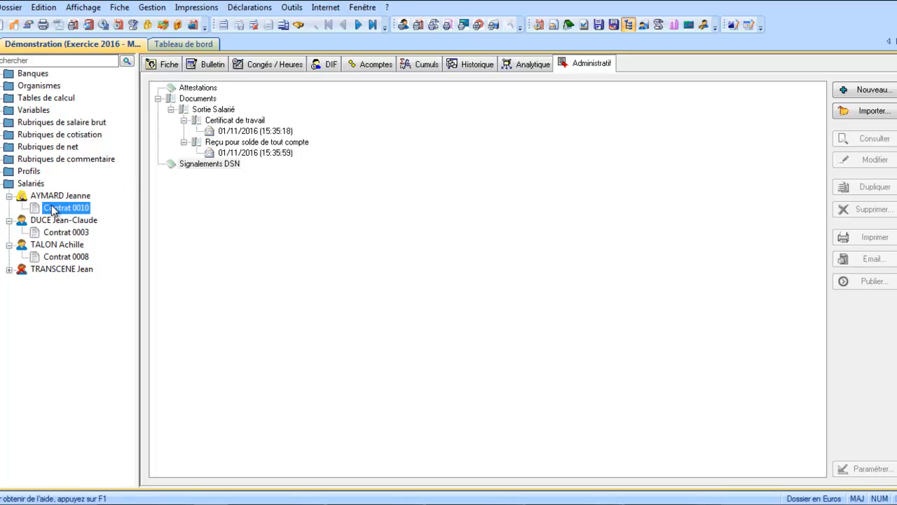
left_click(151, 8)
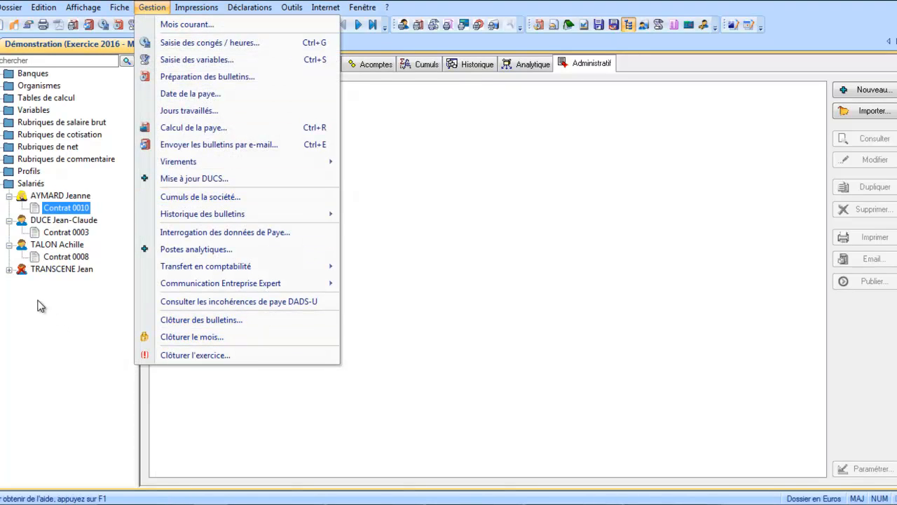
left_click(186, 338)
key("Return")
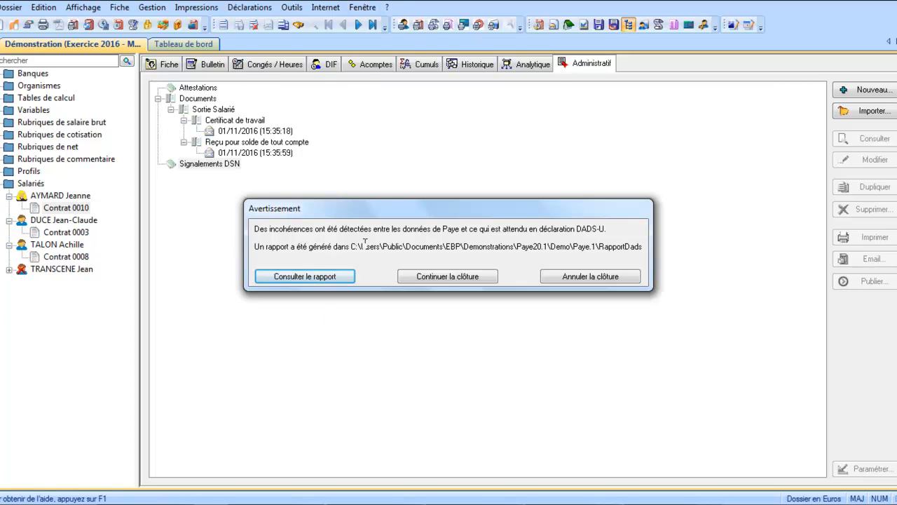
left_click(441, 277)
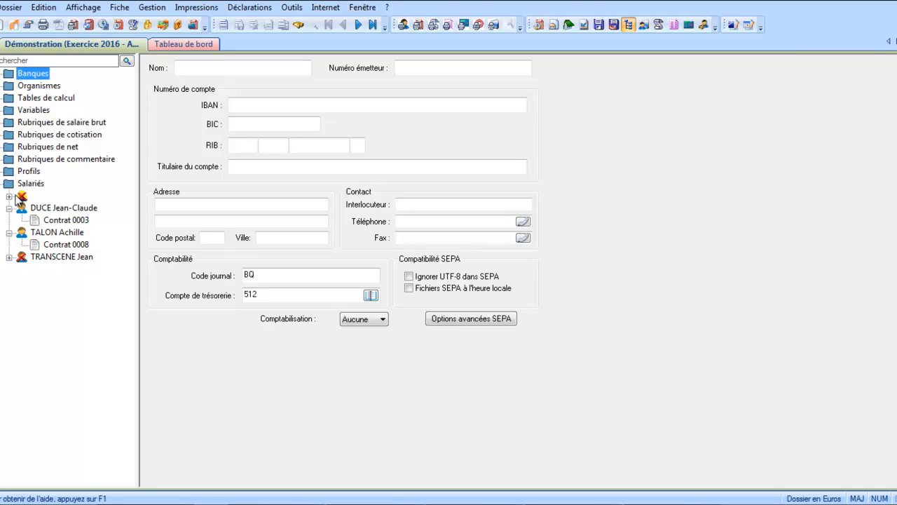
Step: Expand the departed employee's entry under Salariés and view the contract record and the employee's list of contracts
left_click(10, 196)
left_click(35, 207)
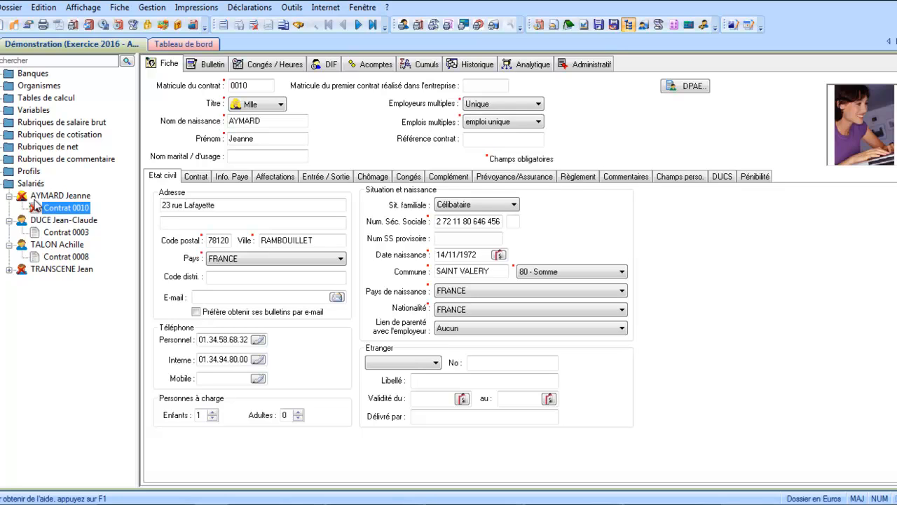
left_click(35, 199)
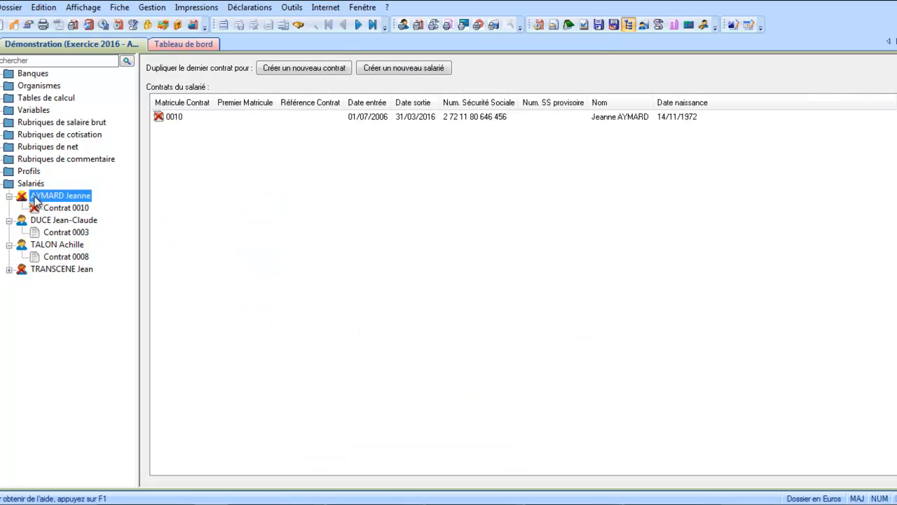